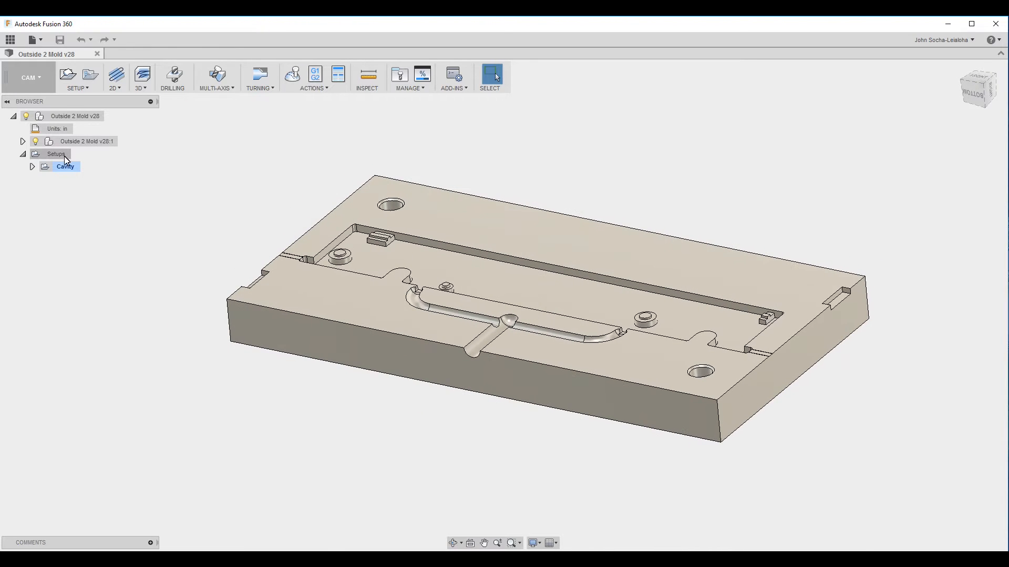
Create a new milling setup using fixed size box stock with a width of 155 mm.
{"action": "left_click", "coordinate": [42, 156]}
{"action": "left_click", "coordinate": [87, 90]}
{"action": "left_click", "coordinate": [84, 108]}
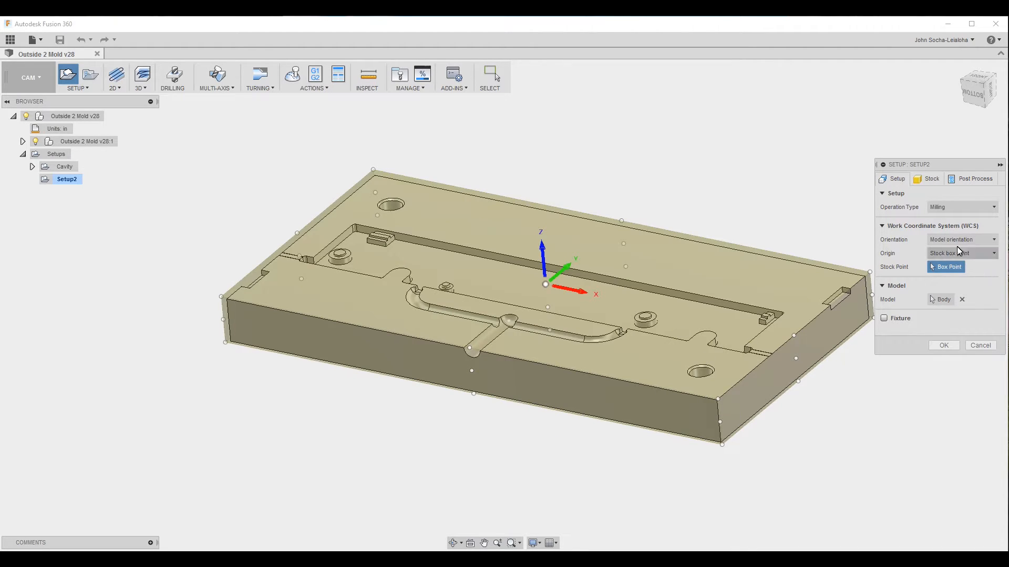
{"action": "left_click", "coordinate": [930, 179]}
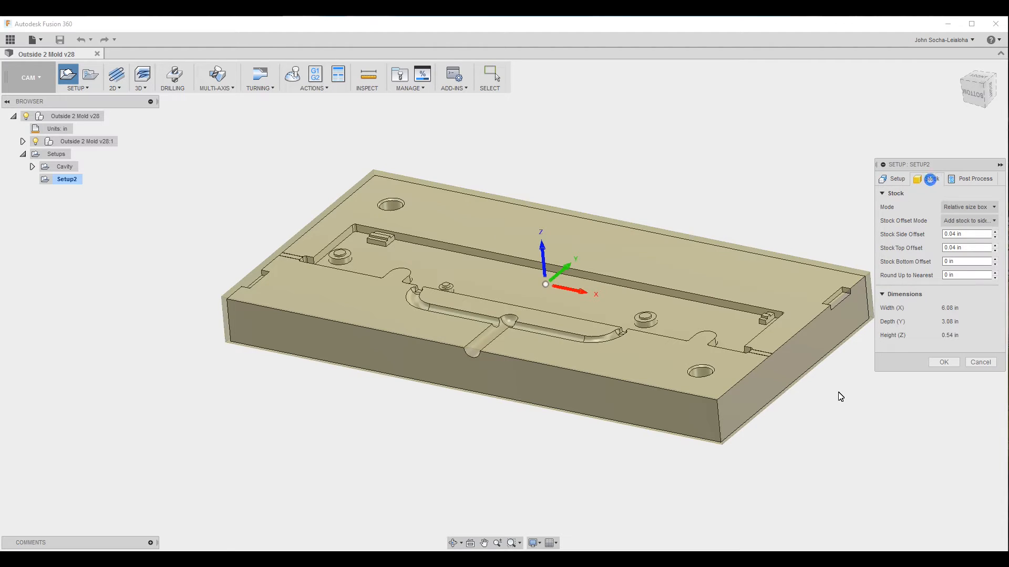
{"action": "left_click", "coordinate": [965, 207]}
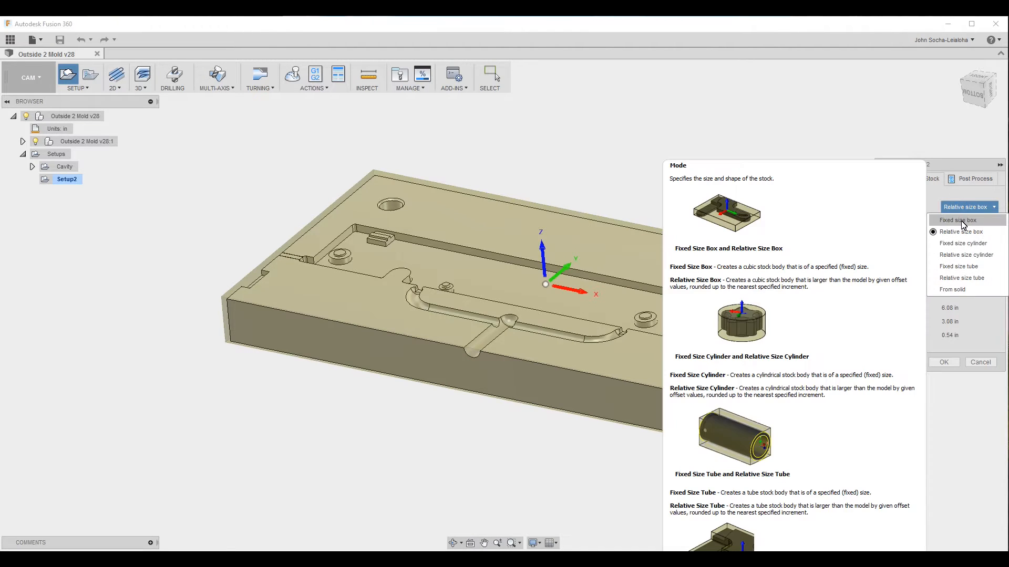
{"action": "left_click", "coordinate": [963, 221]}
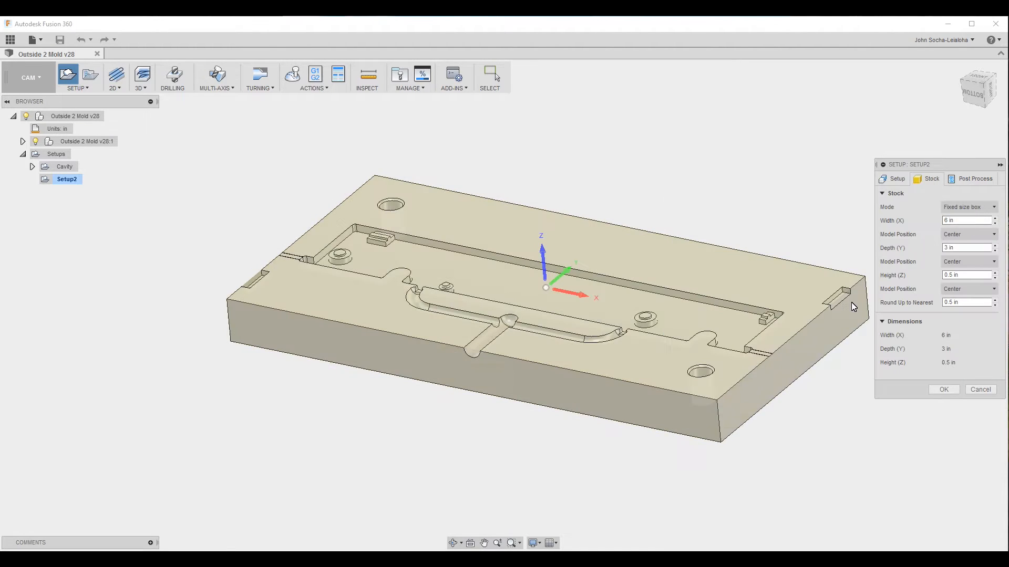
{"action": "key", "text": "Tab"}
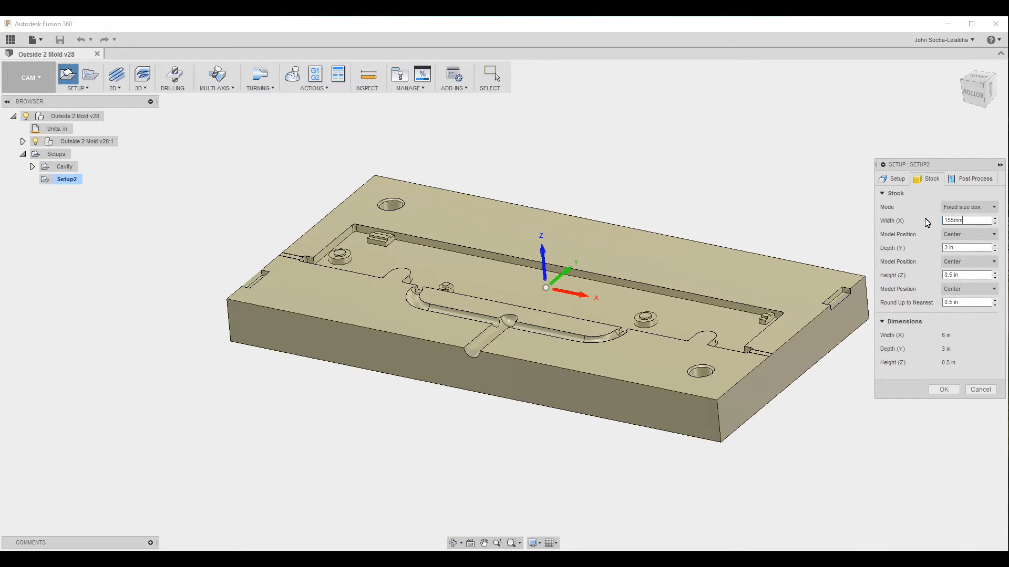
{"action": "type", "text": "155mm"}
{"action": "key", "text": "Return"}
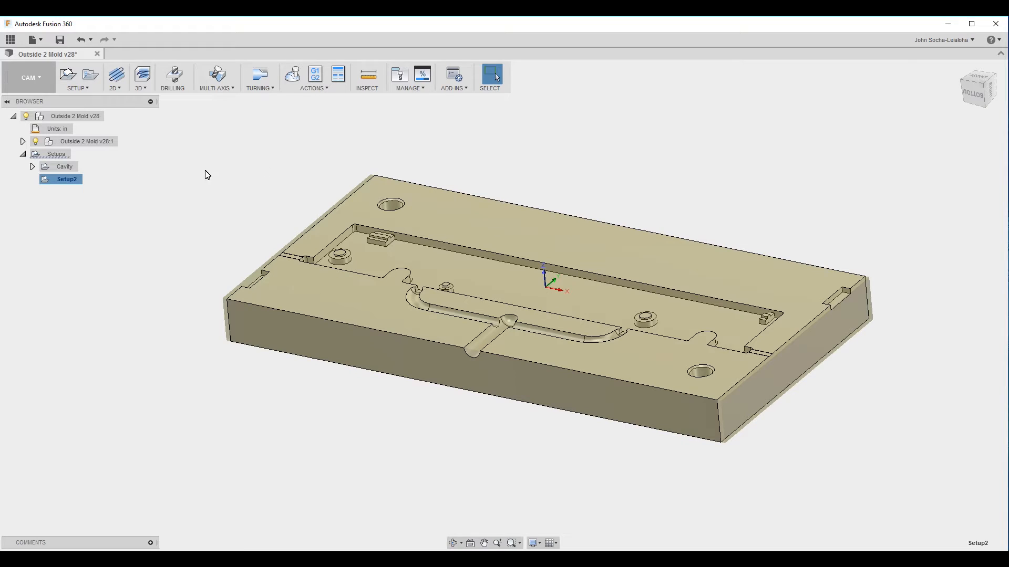
Edit Setup2's stock to position the model vertically by offset from bottom (-Z), with rounding up to nearest set to 0.
{"action": "right_click", "coordinate": [74, 185]}
{"action": "left_click", "coordinate": [85, 188]}
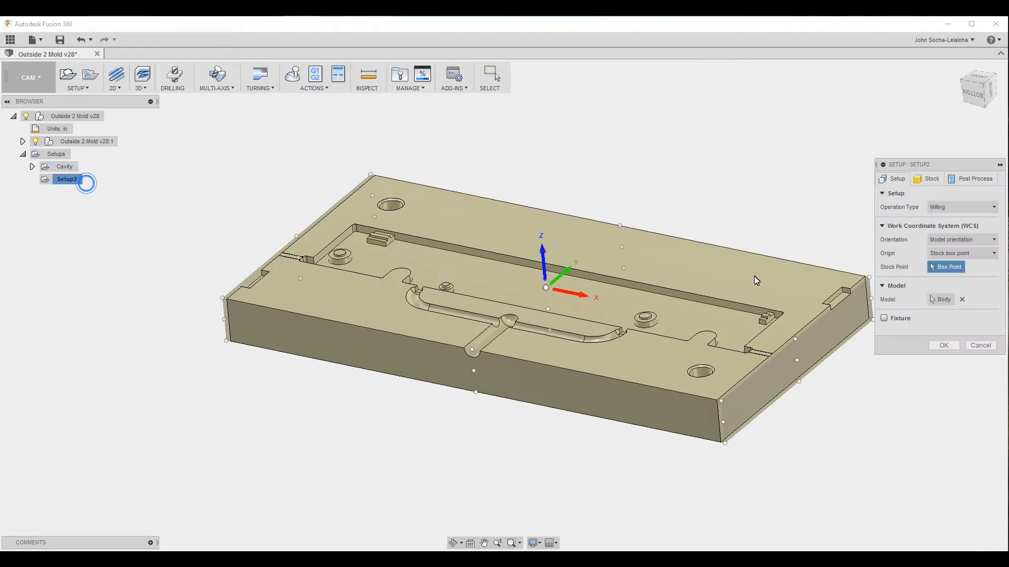
{"action": "left_click", "coordinate": [927, 179]}
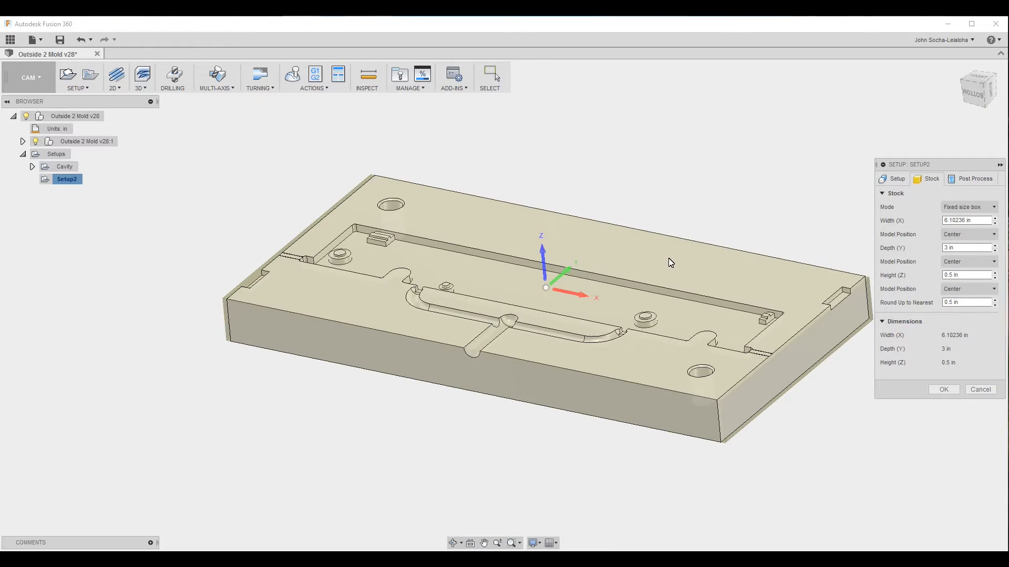
{"action": "left_click", "coordinate": [948, 289]}
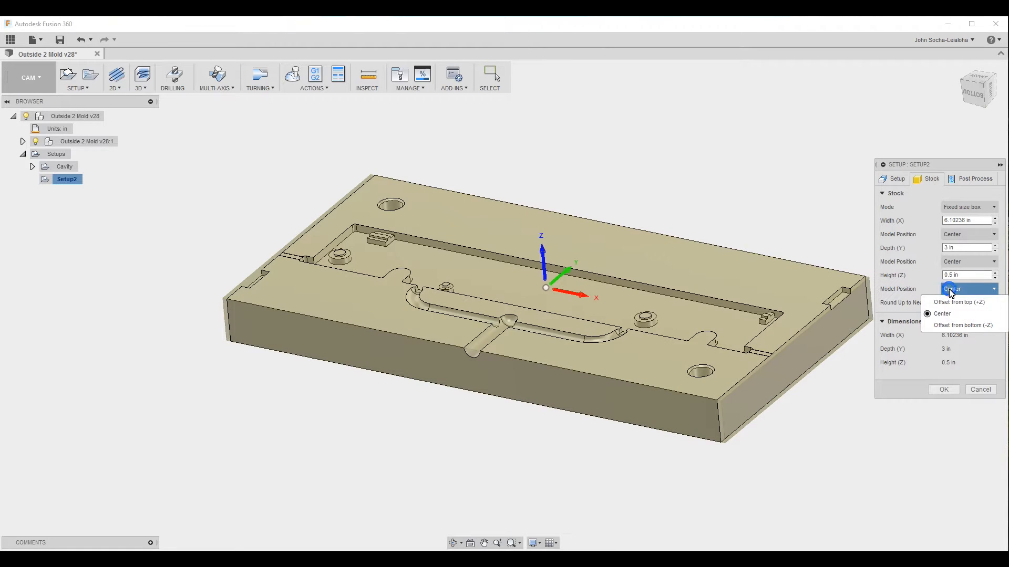
{"action": "left_click", "coordinate": [957, 326]}
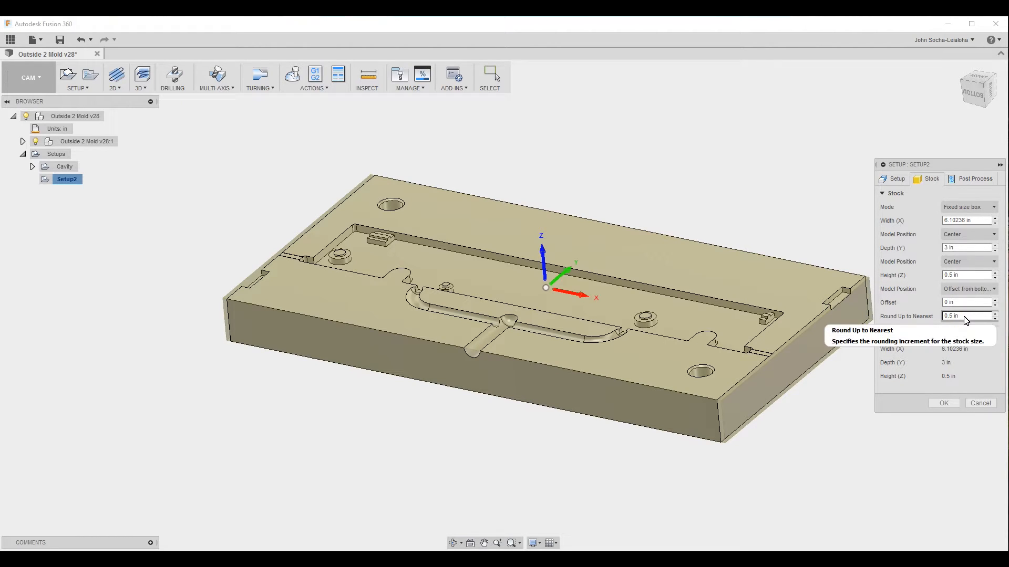
{"action": "left_click", "coordinate": [964, 315]}
{"action": "type", "text": "0"}
Set the stock height to 0.6 in and the model's offset from the stock bottom to 0.05 in.
{"action": "left_click", "coordinate": [951, 275]}
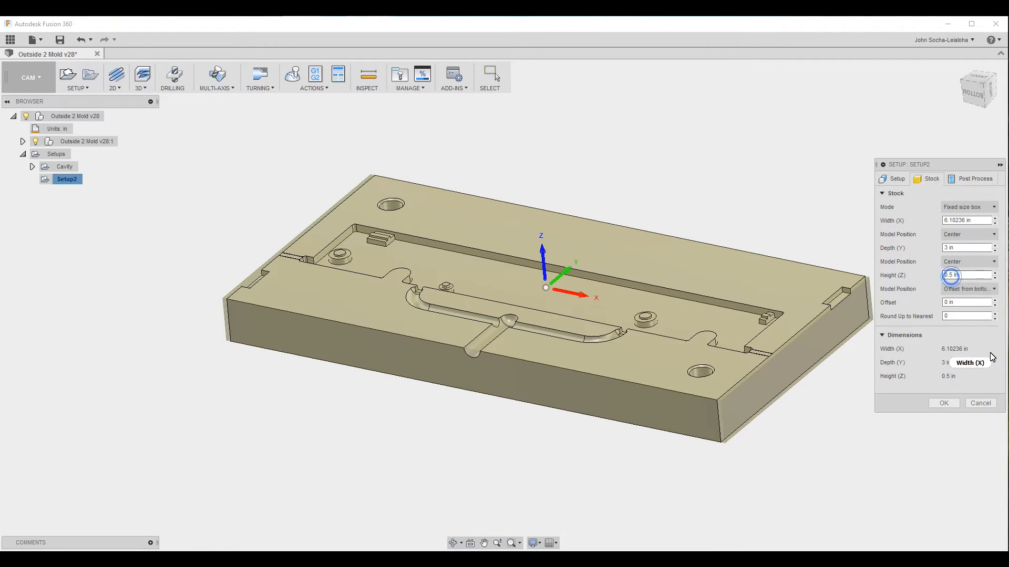
{"action": "type", "text": "0.6"}
{"action": "key", "text": "Tab"}
{"action": "type", "text": "0.05"}
{"action": "key", "text": "Return"}
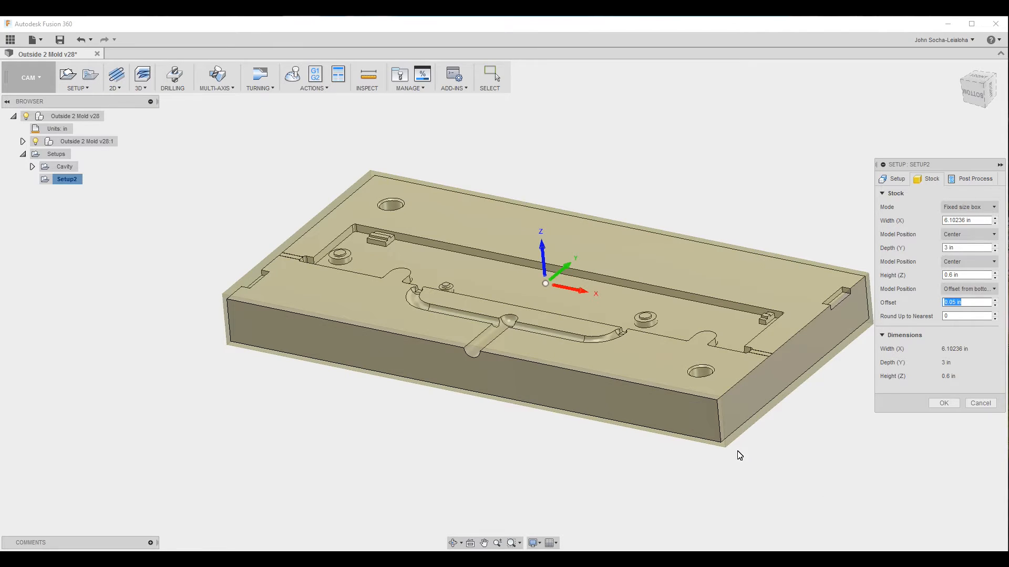
Set the model's bottom offset to 0 and the stock height to 0.505 in, and accept the setup.
{"action": "middle_click_drag", "start_coordinate": [745, 450], "coordinate": [817, 371], "text": "shift"}
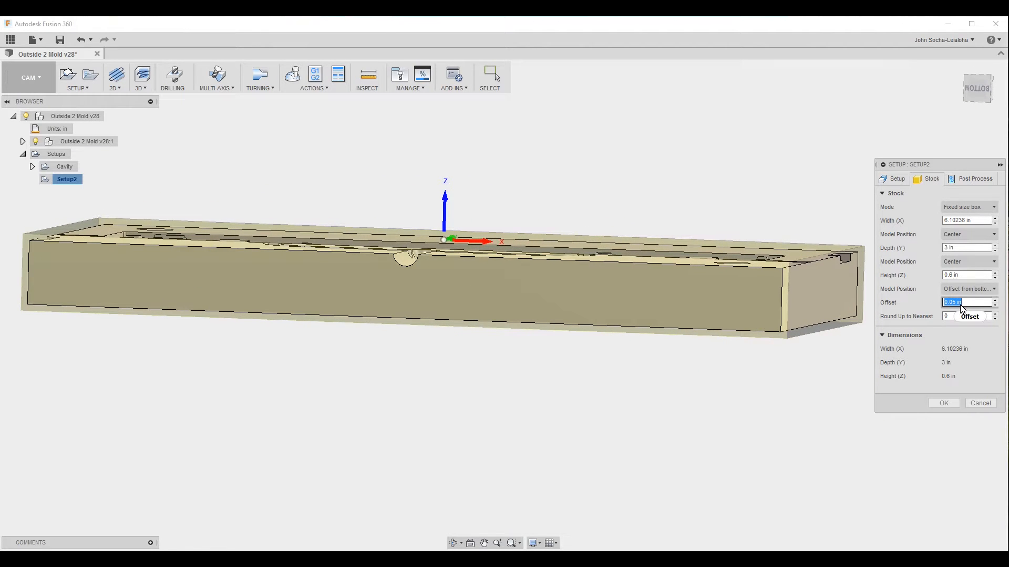
{"action": "type", "text": "0"}
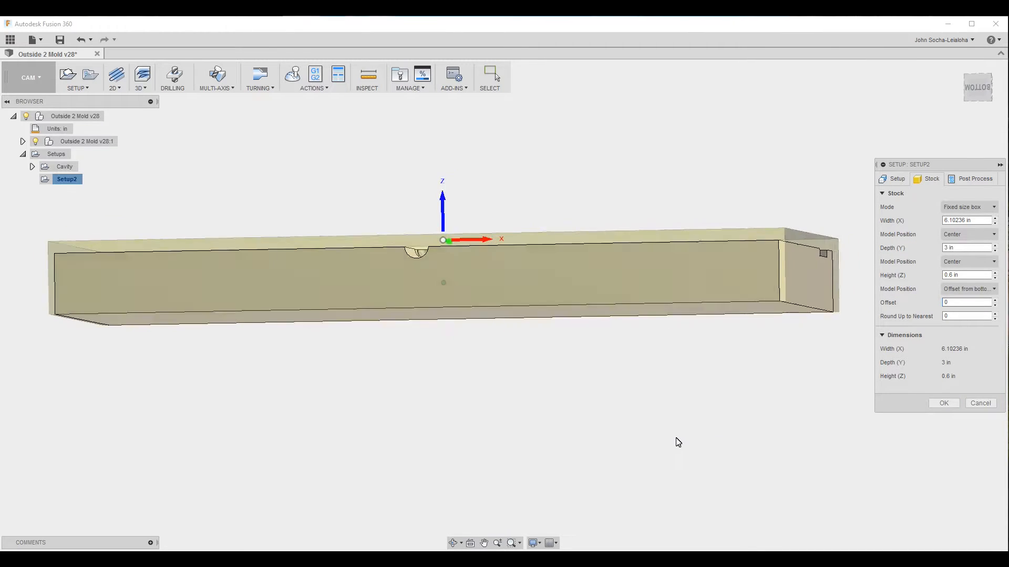
{"action": "middle_click_drag", "start_coordinate": [720, 278], "coordinate": [963, 280], "text": "shift"}
{"action": "double_click", "coordinate": [952, 279]}
{"action": "type", "text": "0."}
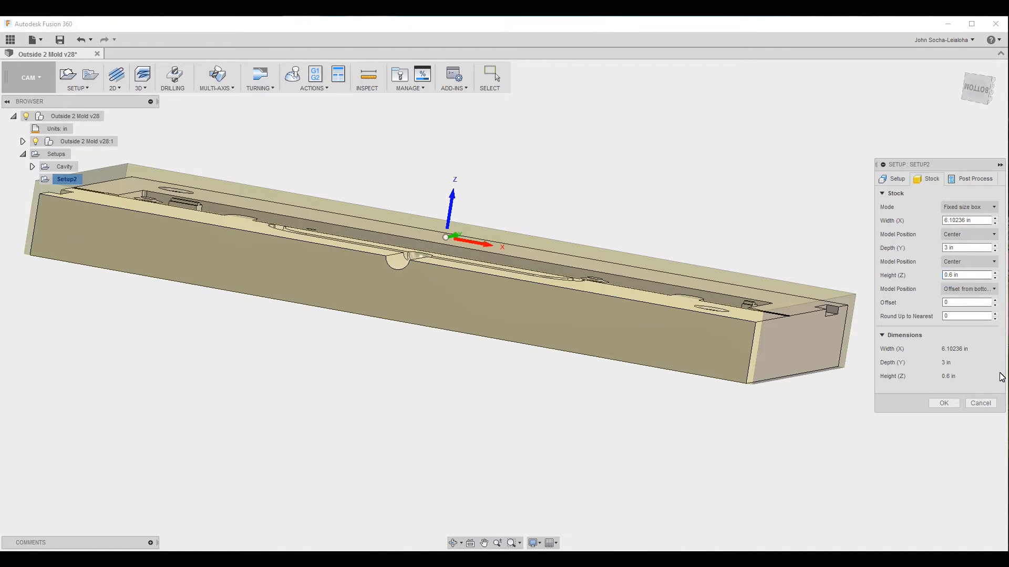
{"action": "type", "text": "505"}
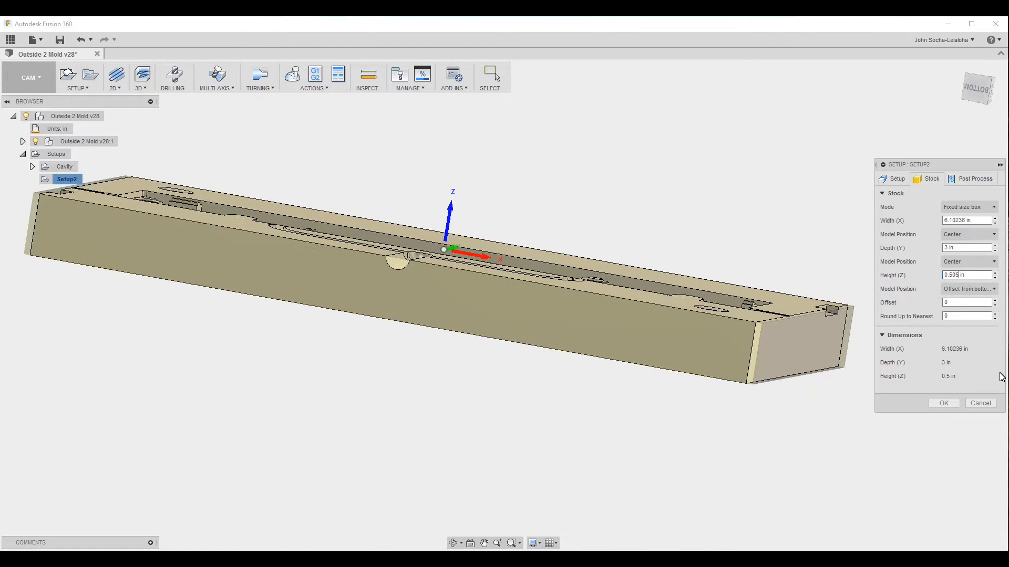
{"action": "middle_click_drag", "start_coordinate": [759, 453], "coordinate": [746, 404], "text": "shift"}
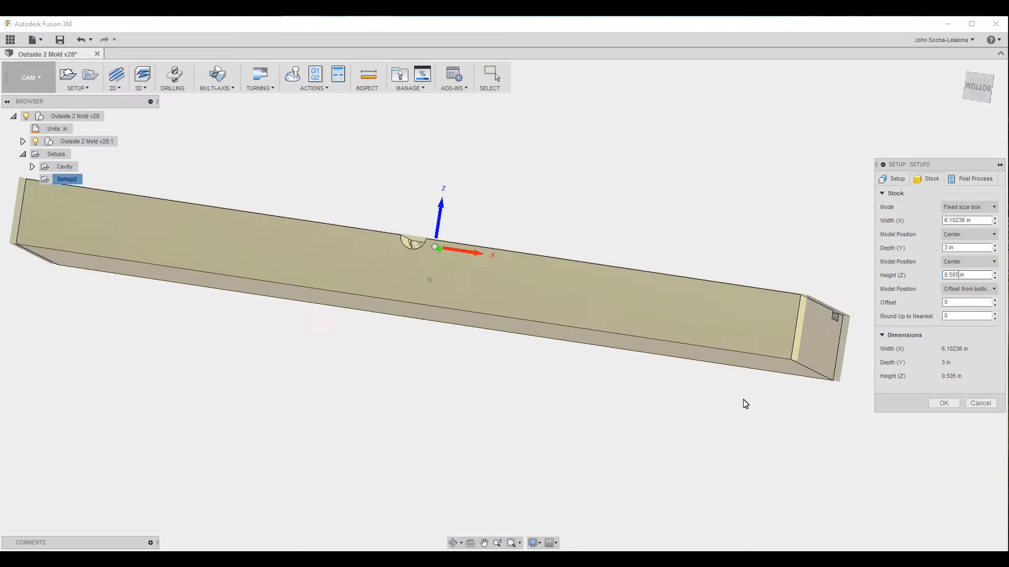
{"action": "scroll", "coordinate": [795, 299], "scroll_direction": "up", "scroll_amount": 10}
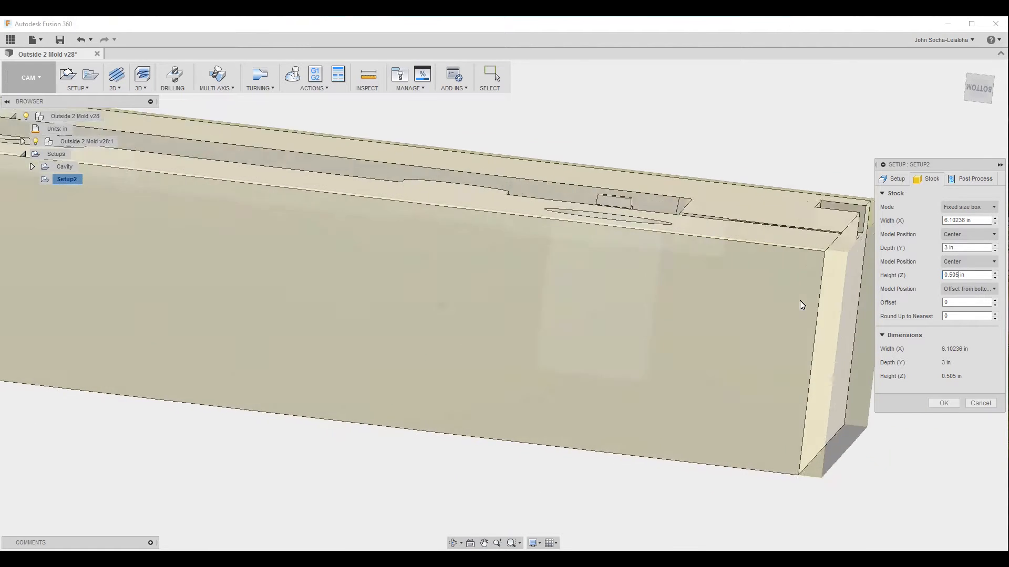
{"action": "middle_click_drag", "start_coordinate": [799, 301], "coordinate": [776, 354], "text": "shift"}
{"action": "scroll", "coordinate": [802, 271], "scroll_direction": "down", "scroll_amount": 10}
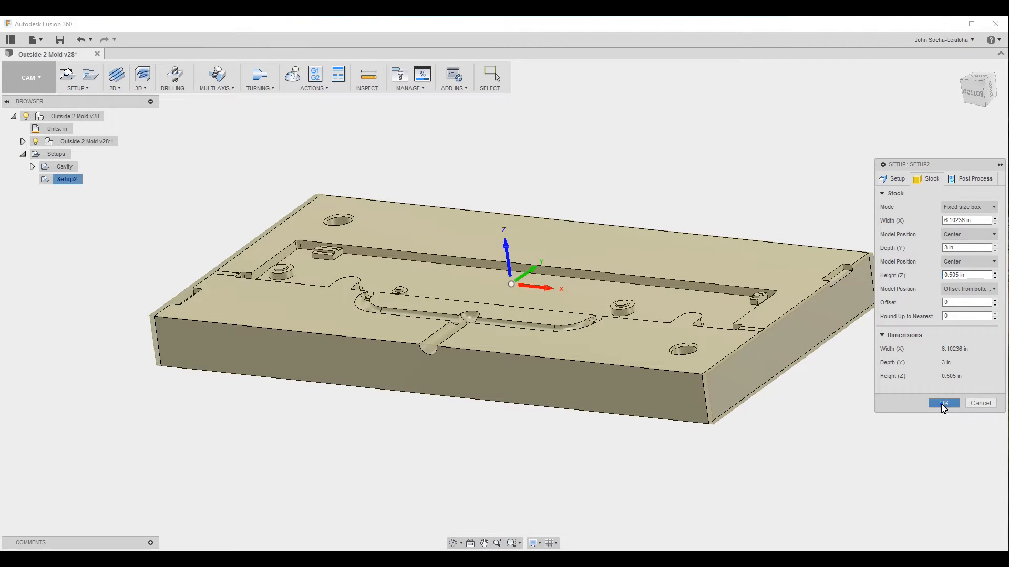
{"action": "left_click", "coordinate": [943, 404]}
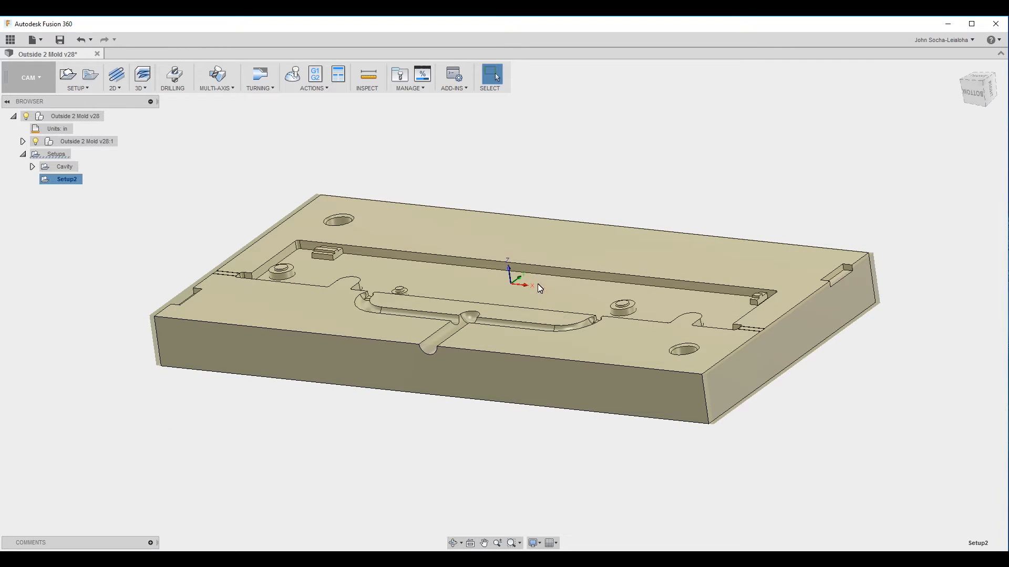
Edit Setup2 to place its work origin on the stock's upper box point midway along the edge where the central channel opens.
{"action": "right_click", "coordinate": [74, 180]}
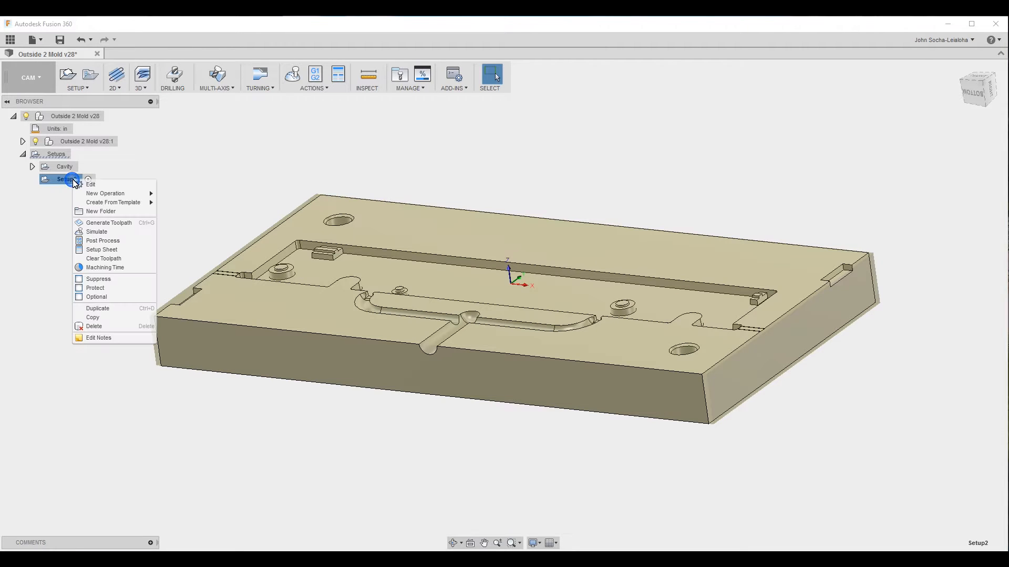
{"action": "left_click", "coordinate": [87, 182]}
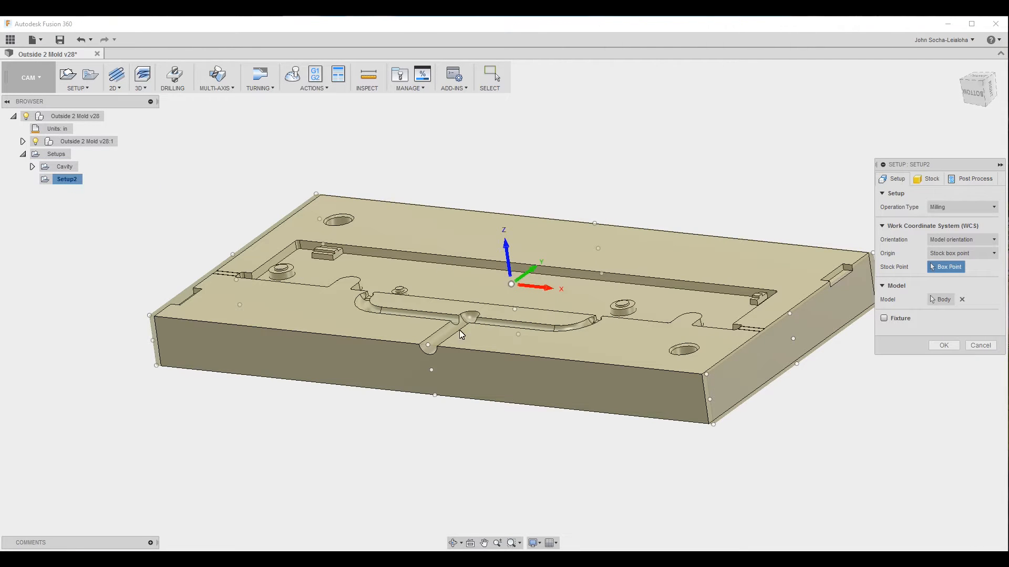
{"action": "left_click", "coordinate": [952, 254]}
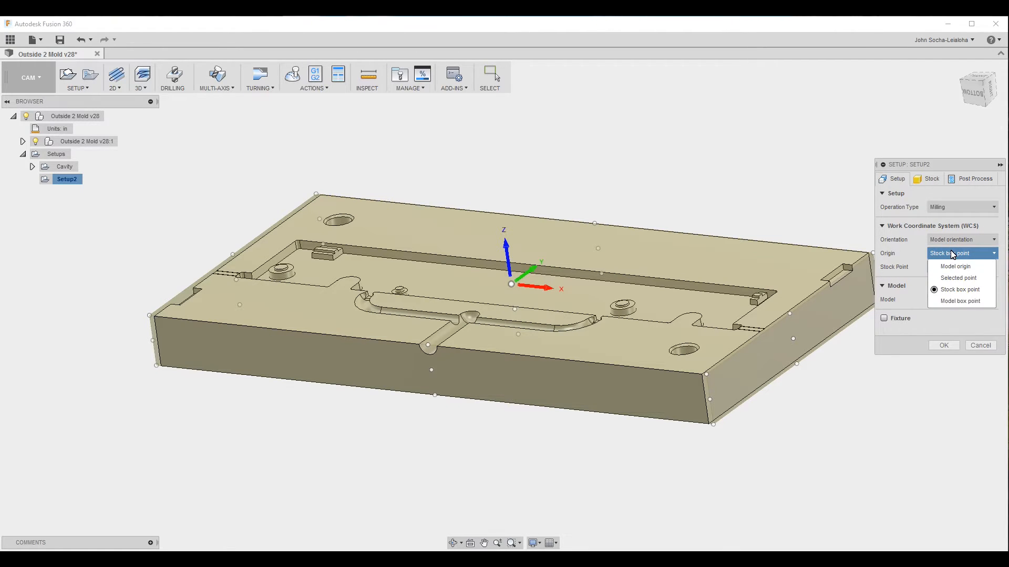
{"action": "left_click", "coordinate": [951, 253]}
{"action": "left_click", "coordinate": [428, 346]}
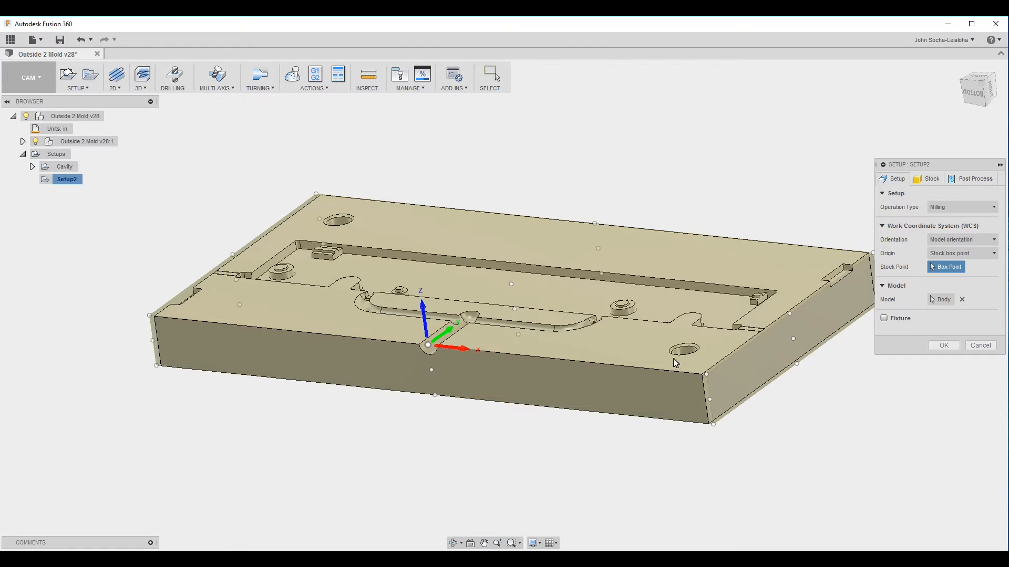
{"action": "left_click", "coordinate": [942, 346]}
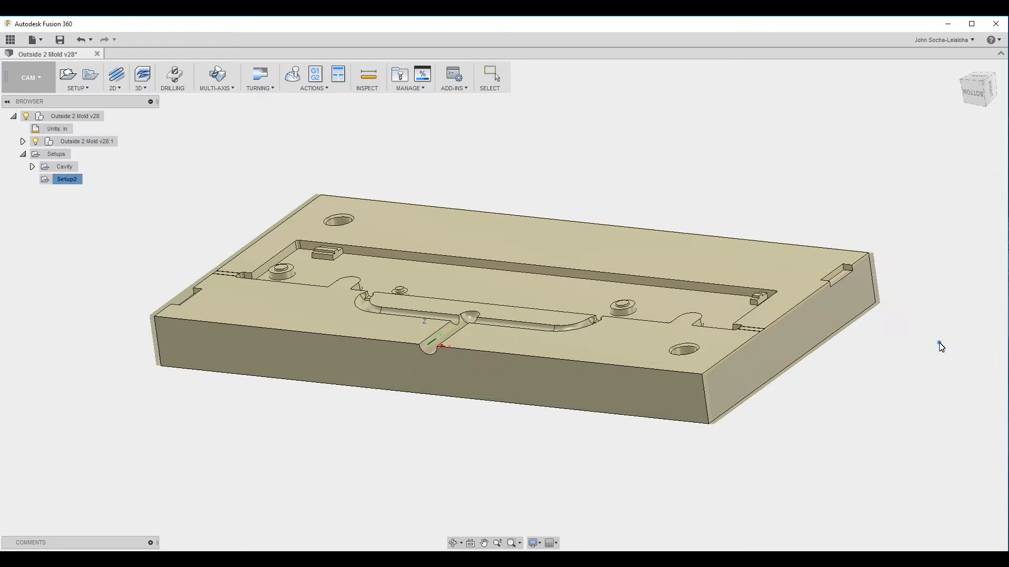
Add a 2D Face operation to Setup2 using the 1/4" flat endmill from the local tool library.
{"action": "left_click", "coordinate": [115, 85]}
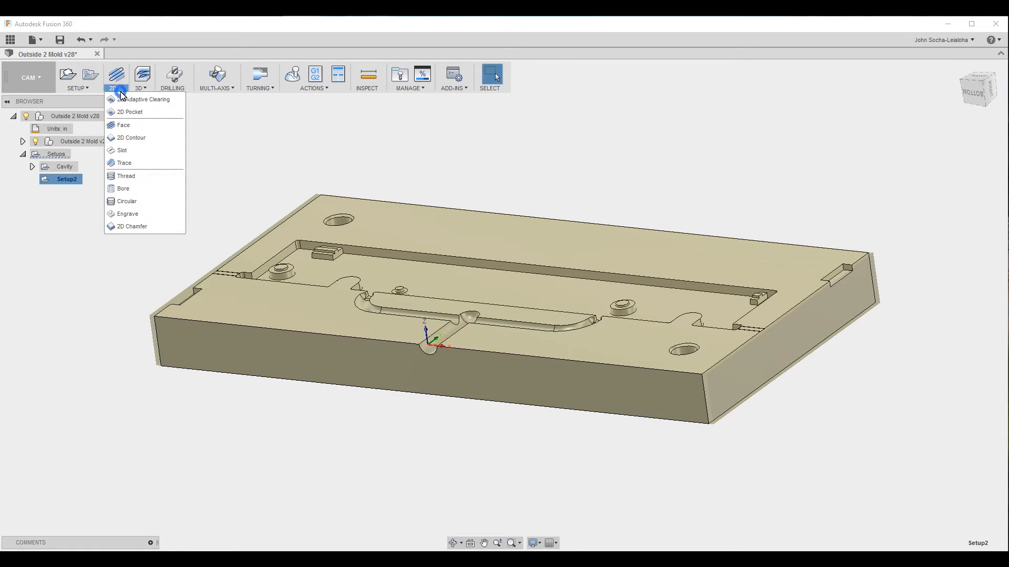
{"action": "left_click", "coordinate": [130, 127]}
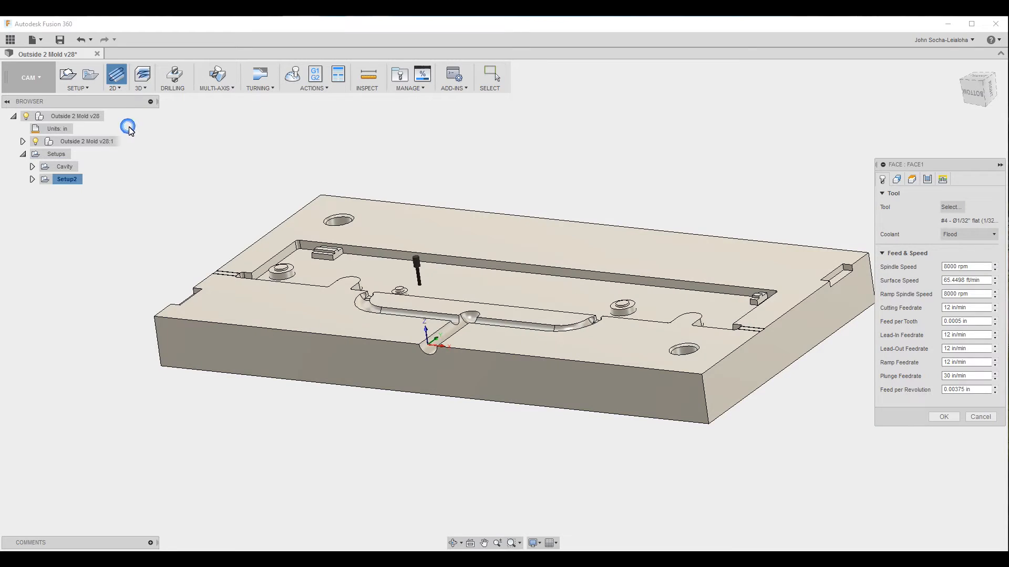
{"action": "left_click", "coordinate": [952, 207]}
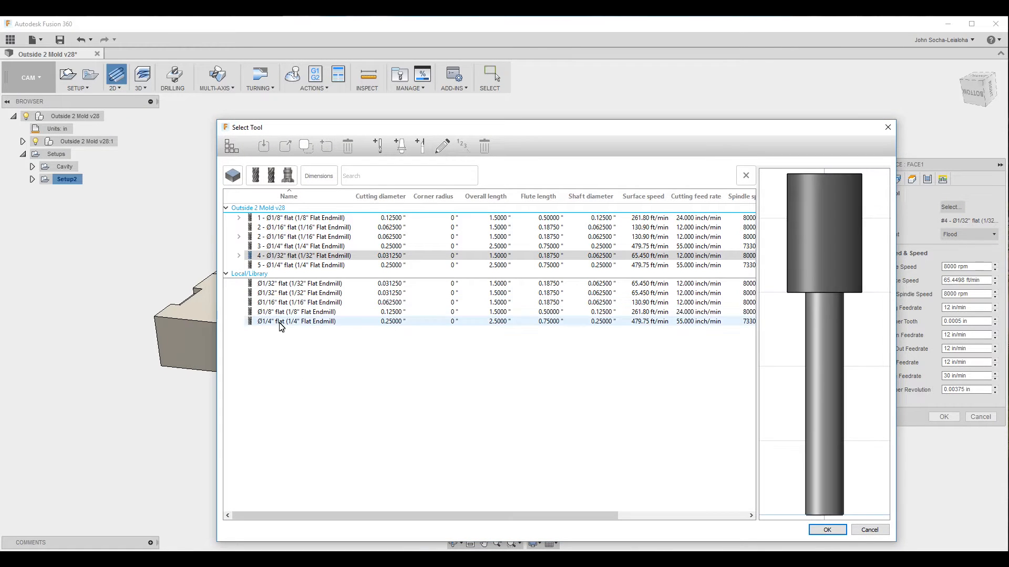
{"action": "left_click", "coordinate": [280, 323]}
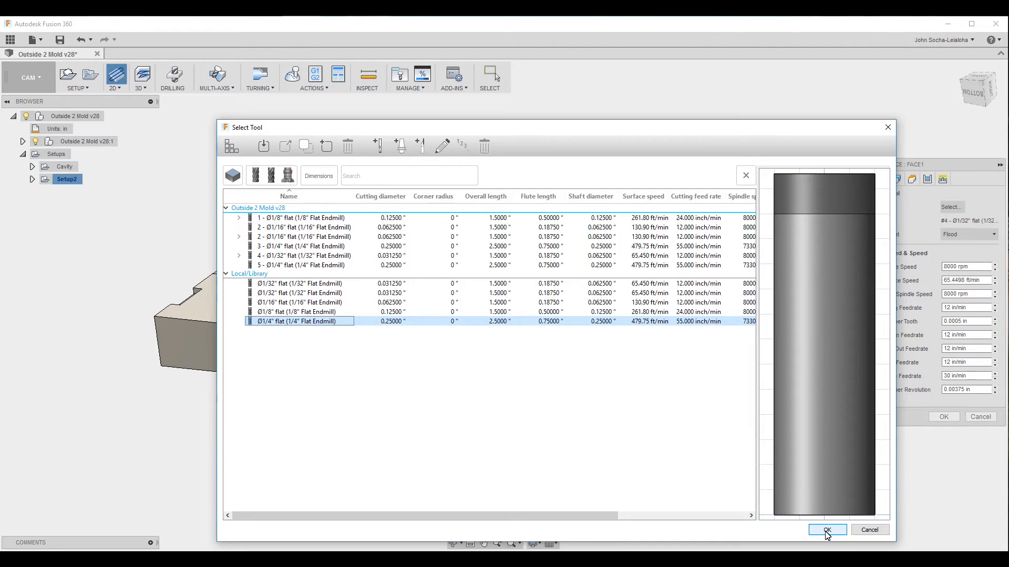
{"action": "left_click", "coordinate": [826, 530]}
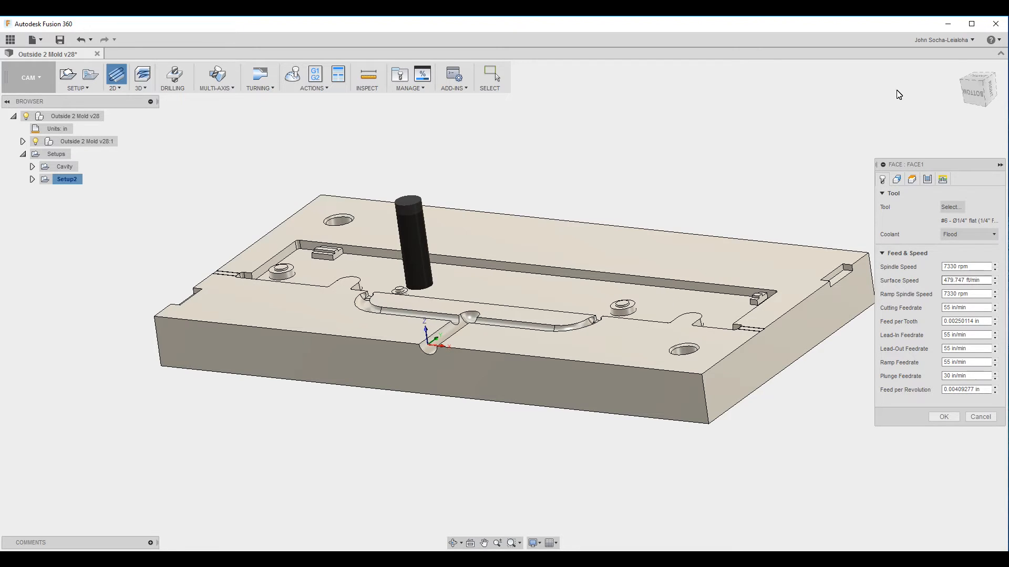
{"action": "left_click", "coordinate": [948, 416]}
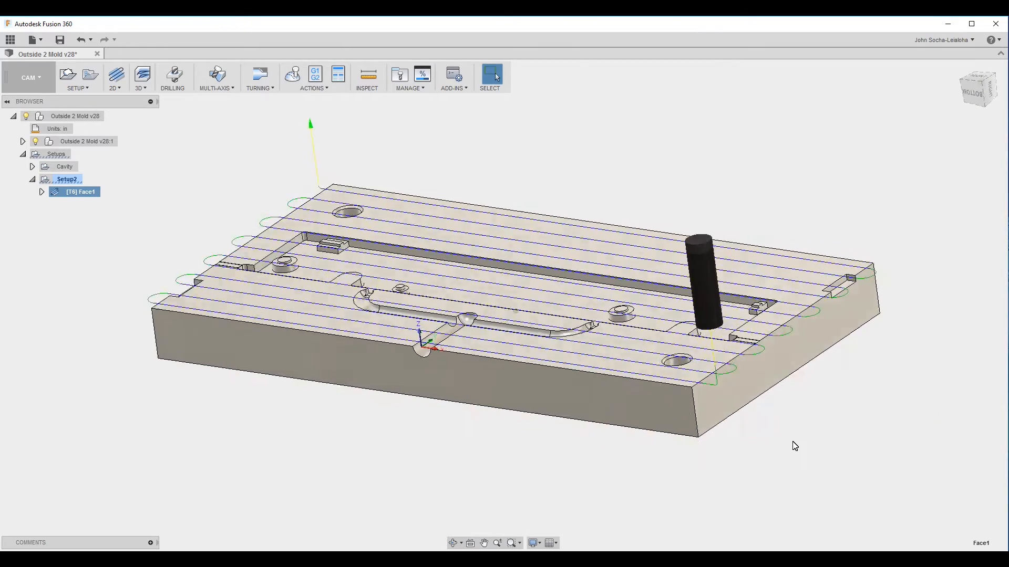
Simulate the facing toolpath partway through with the stock displayed, and examine the material removed.
{"action": "left_click", "coordinate": [292, 75]}
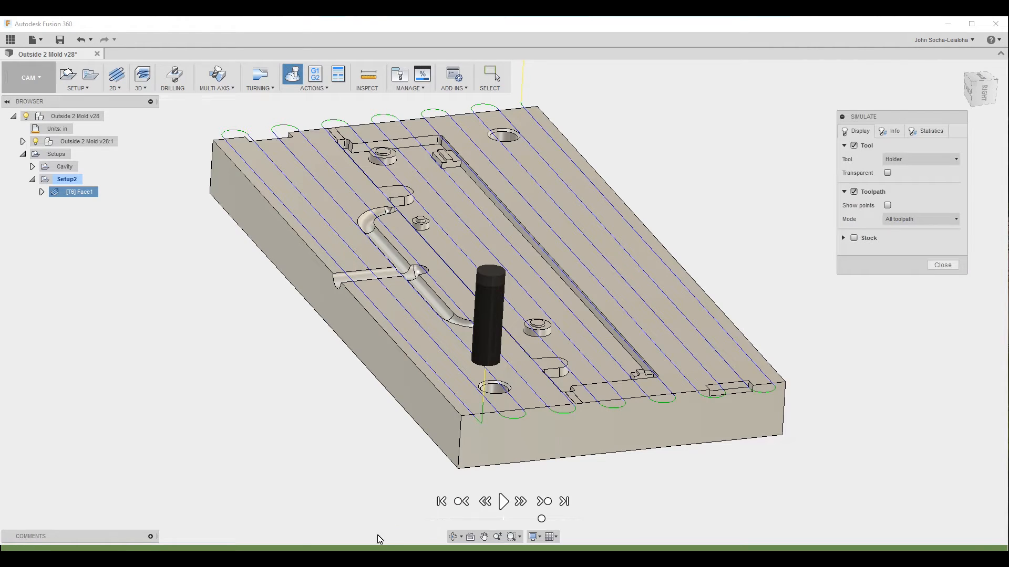
{"action": "left_click_drag", "start_coordinate": [100, 548], "coordinate": [153, 548]}
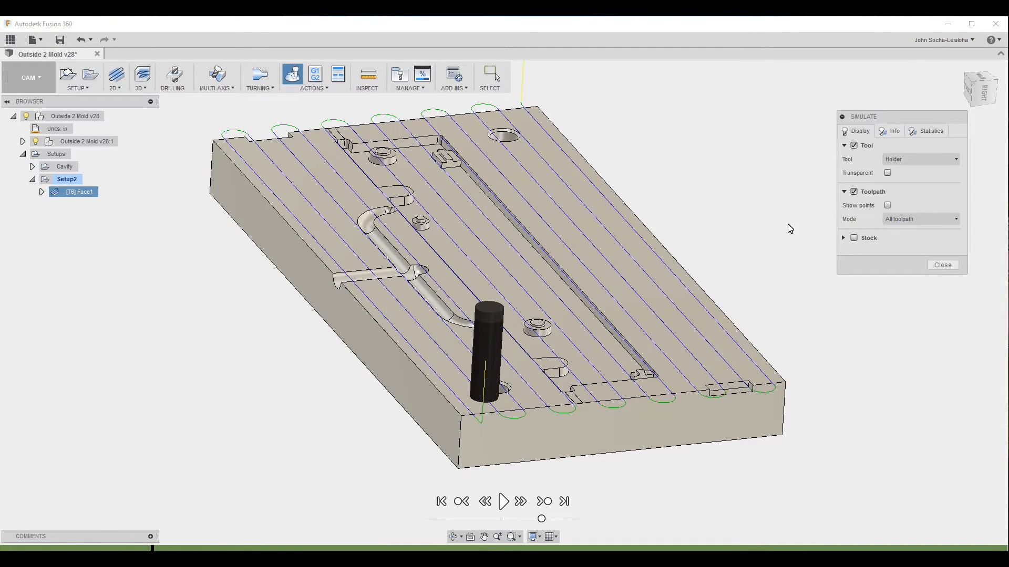
{"action": "left_click", "coordinate": [853, 238]}
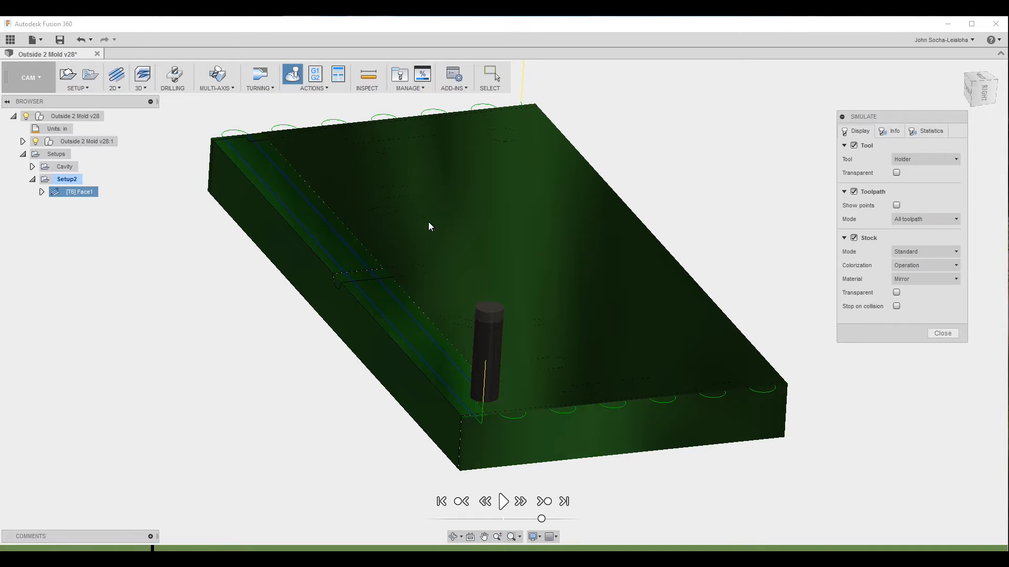
{"action": "middle_click_drag", "start_coordinate": [428, 336], "coordinate": [474, 365], "text": "shift"}
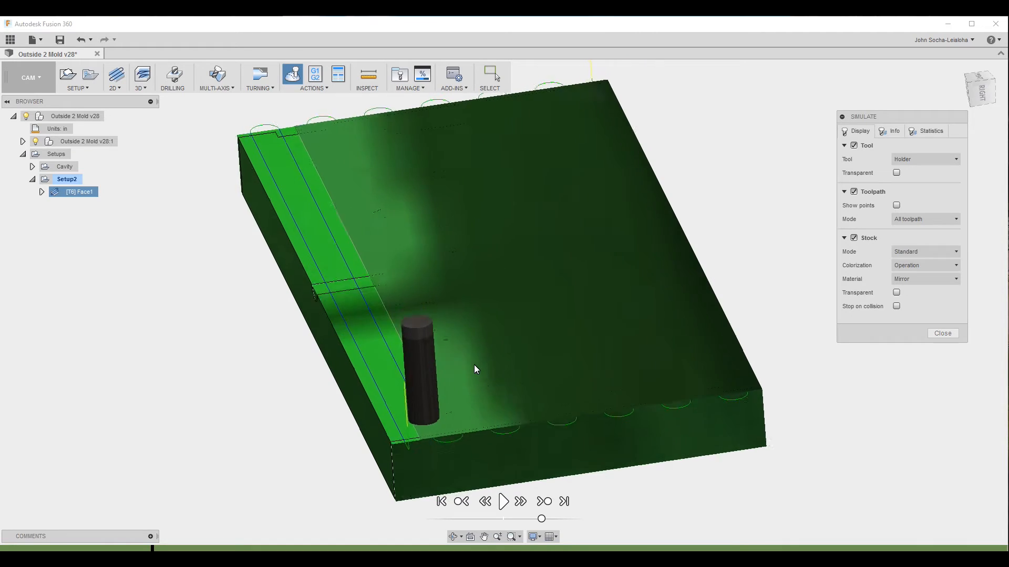
Change the simulated stock's material to Ceramic and examine the facing cut at the block corner beneath the tool.
{"action": "left_click", "coordinate": [926, 279]}
{"action": "left_click", "coordinate": [914, 292]}
{"action": "middle_click_drag", "start_coordinate": [615, 427], "coordinate": [485, 363], "text": "shift"}
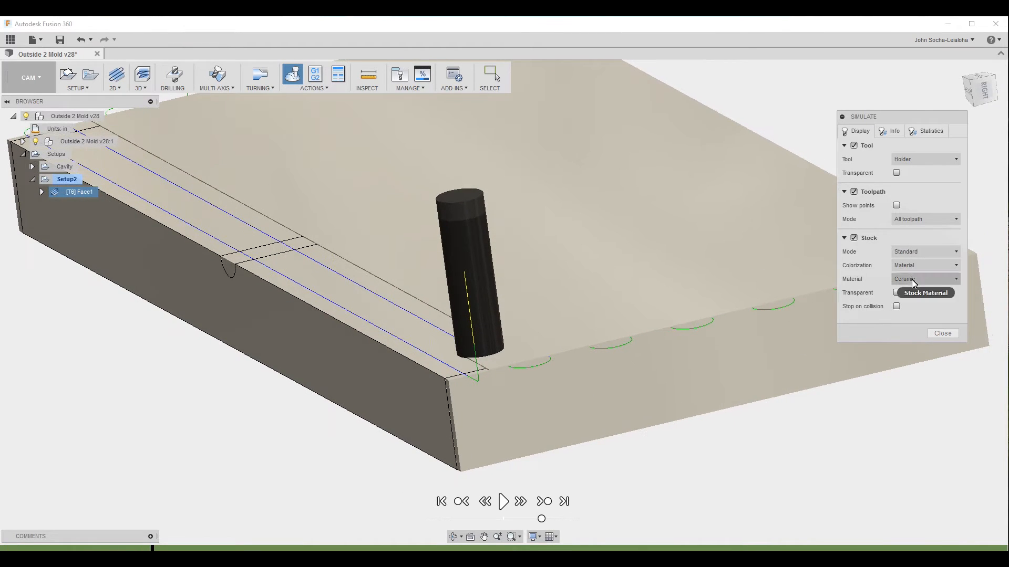
{"action": "middle_click_drag", "start_coordinate": [344, 362], "coordinate": [402, 346], "text": "shift"}
{"action": "scroll", "coordinate": [354, 396], "scroll_direction": "up", "scroll_amount": 3}
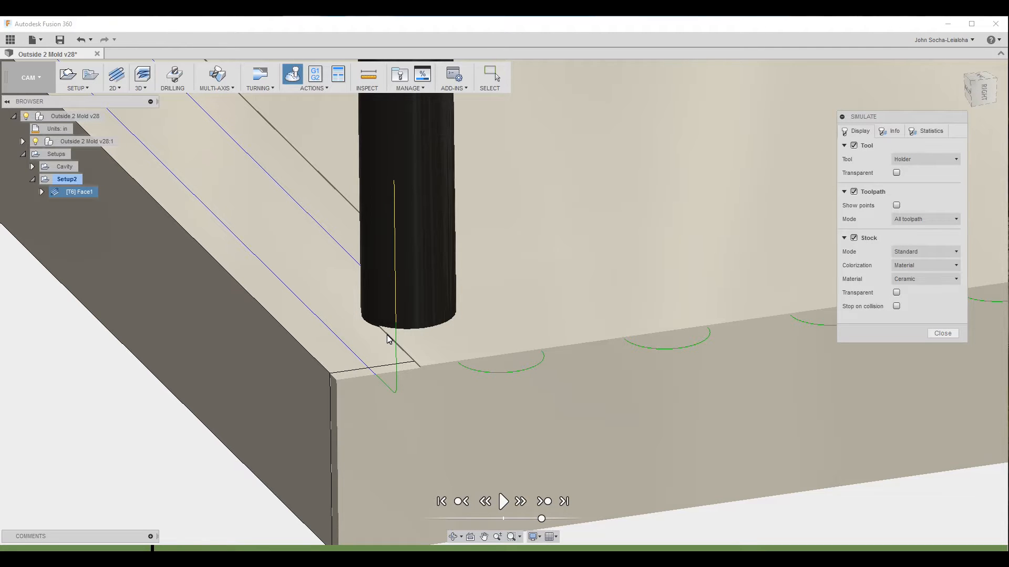
{"action": "left_click", "coordinate": [942, 334]}
Reduce the stepover of the Face1 operation and check the regenerated toolpath in the simulation.
{"action": "right_click", "coordinate": [90, 199]}
{"action": "left_click", "coordinate": [100, 198]}
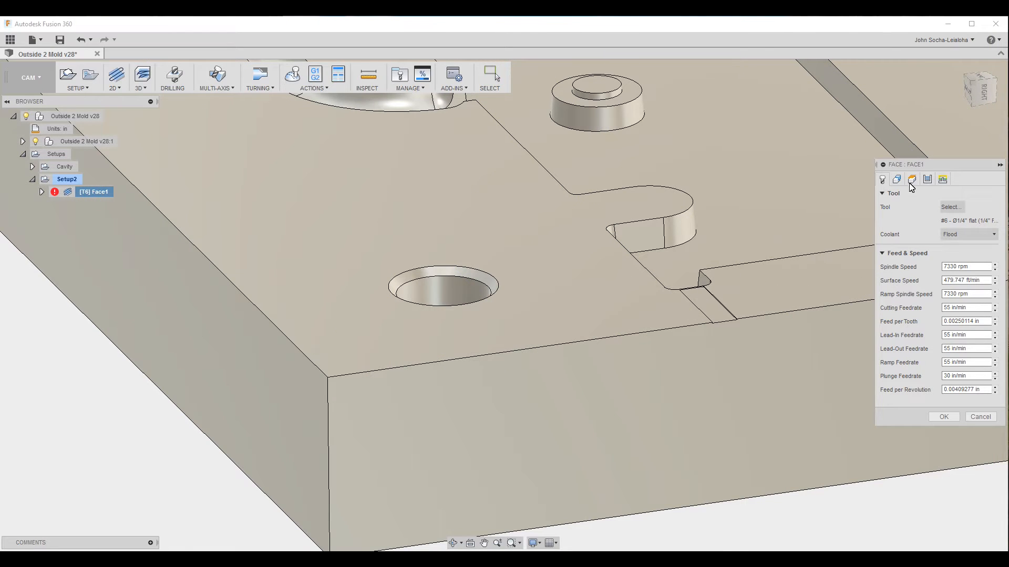
{"action": "left_click", "coordinate": [927, 179]}
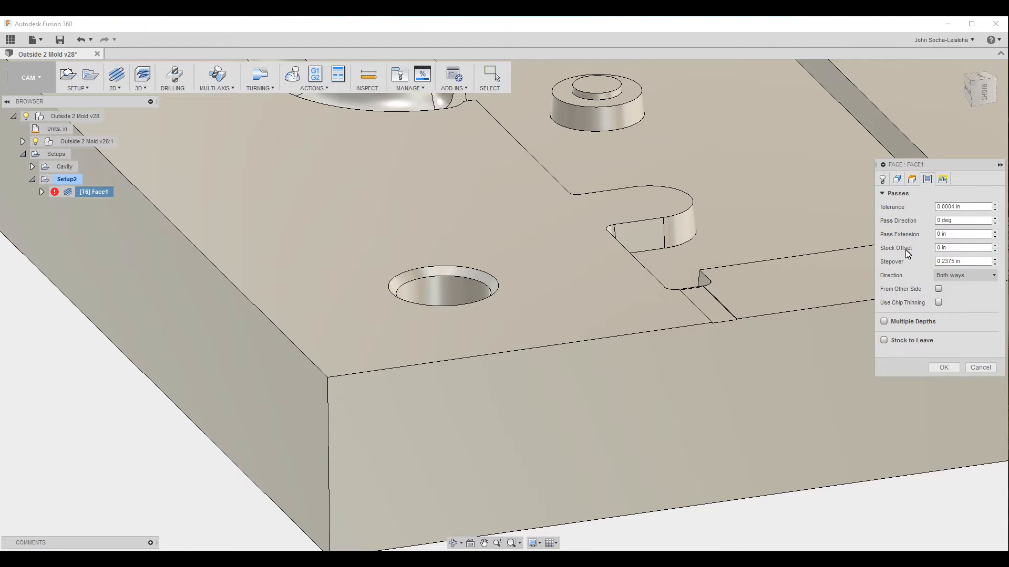
{"action": "left_click", "coordinate": [963, 261]}
{"action": "left_click", "coordinate": [944, 368]}
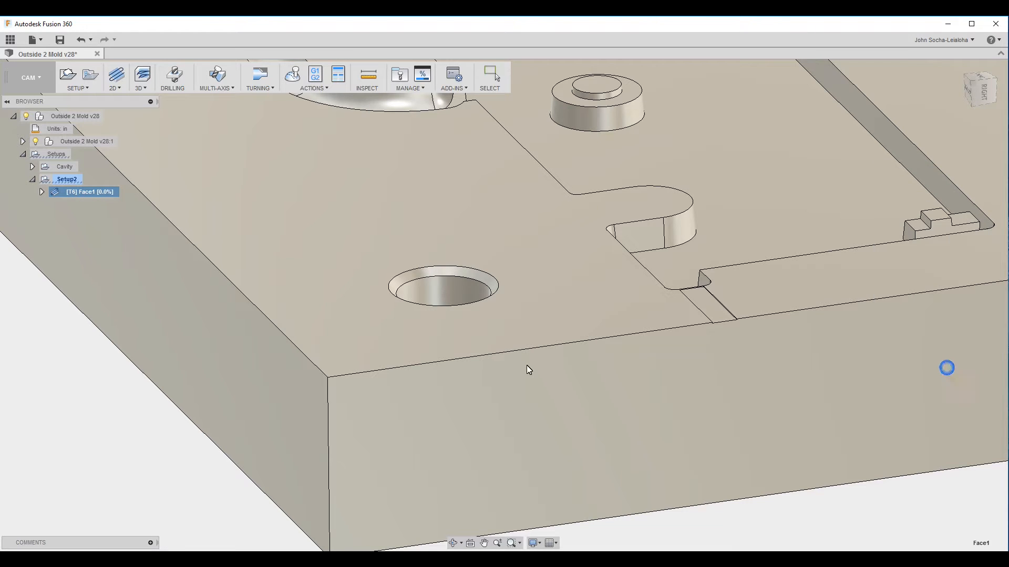
{"action": "left_click", "coordinate": [292, 74]}
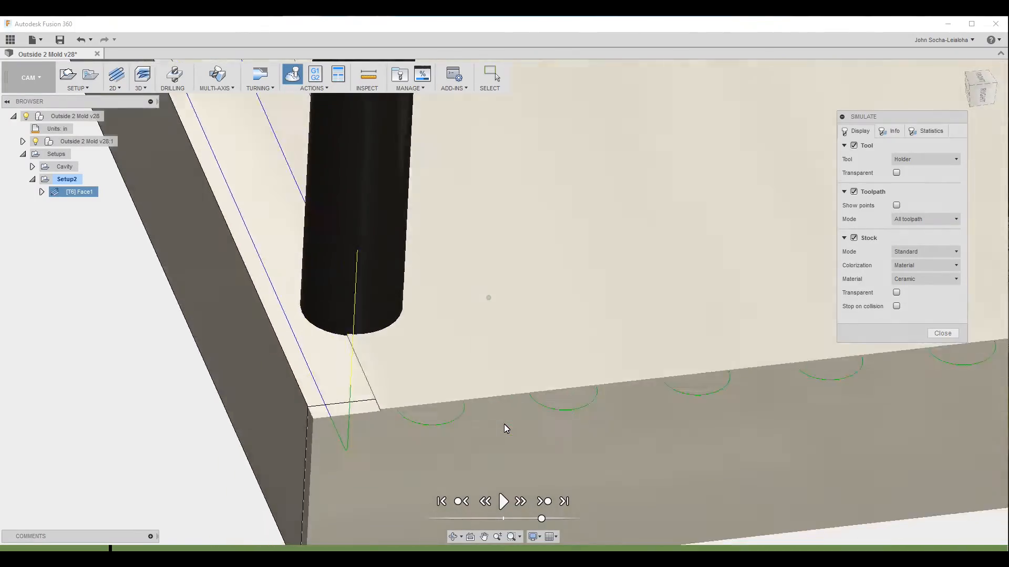
{"action": "left_click", "coordinate": [942, 334]}
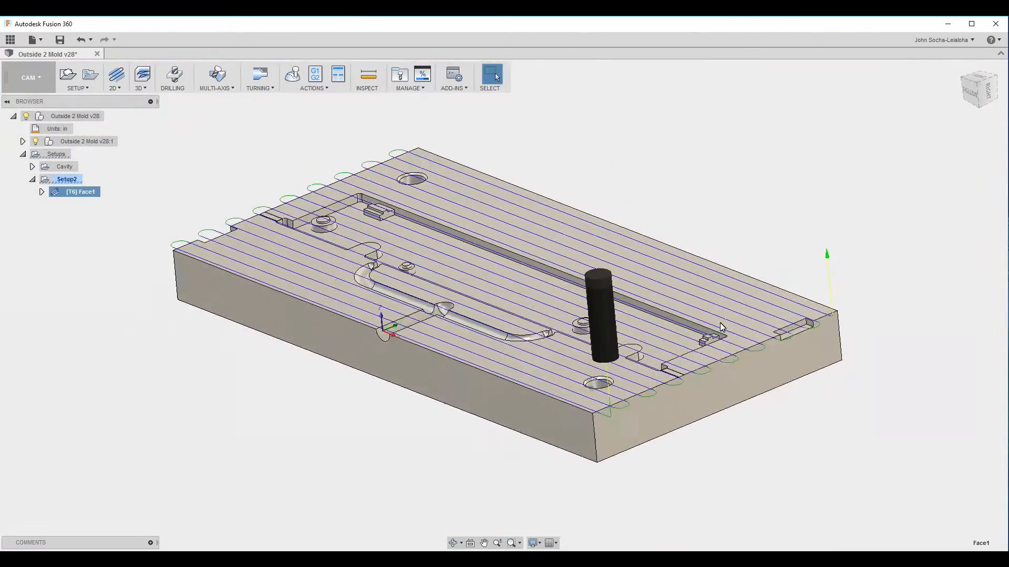
Start post processing Face1 and choose the mach3mill.cps - Generic Mach3Mill post configuration.
{"action": "right_click", "coordinate": [81, 196]}
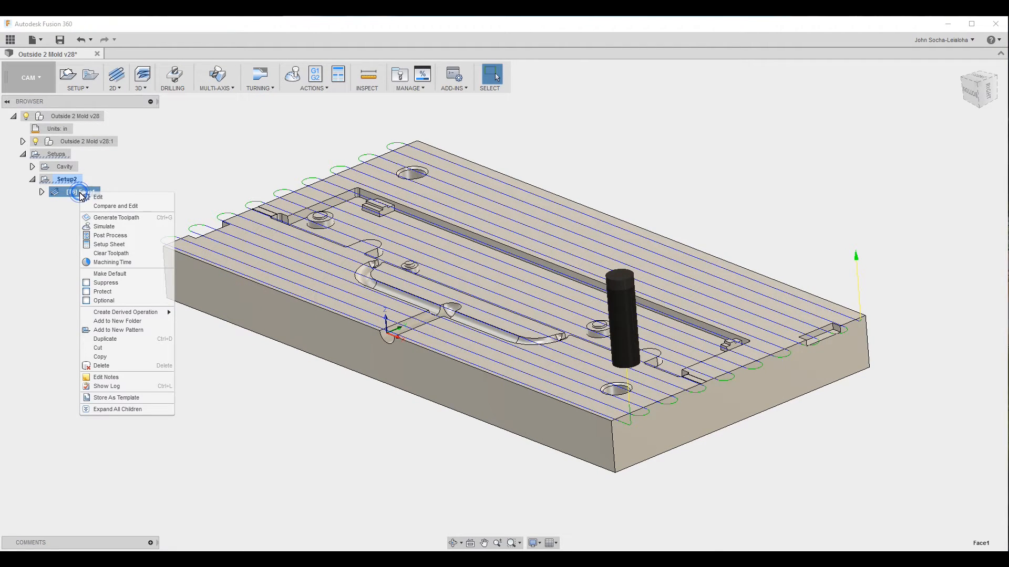
{"action": "left_click", "coordinate": [121, 236]}
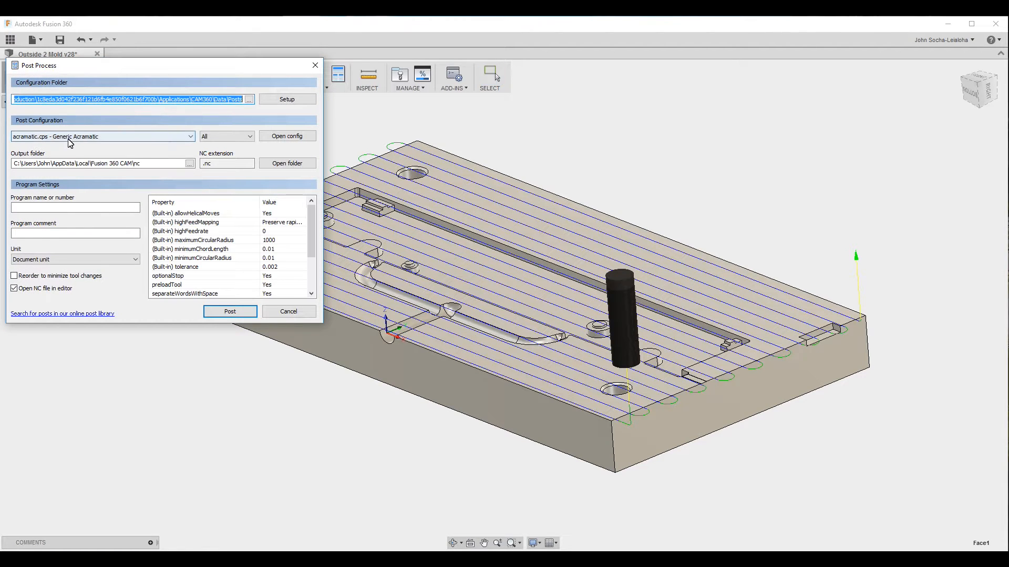
{"action": "left_click", "coordinate": [92, 136]}
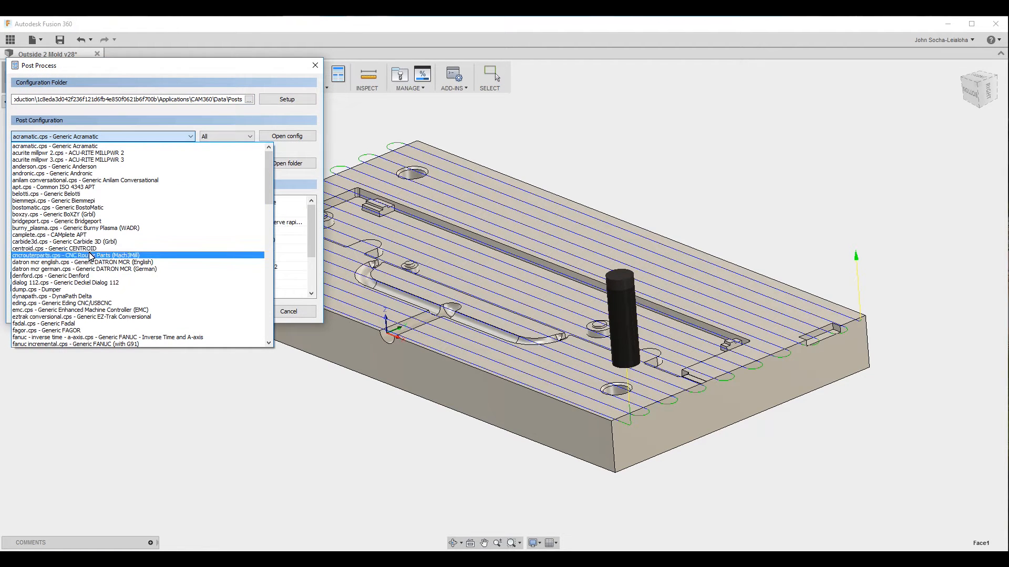
{"action": "type", "text": "ma"}
{"action": "scroll", "coordinate": [91, 256], "scroll_direction": "down", "scroll_amount": 6}
{"action": "key", "text": "m"}
{"action": "scroll", "coordinate": [64, 272], "scroll_direction": "down", "scroll_amount": 3}
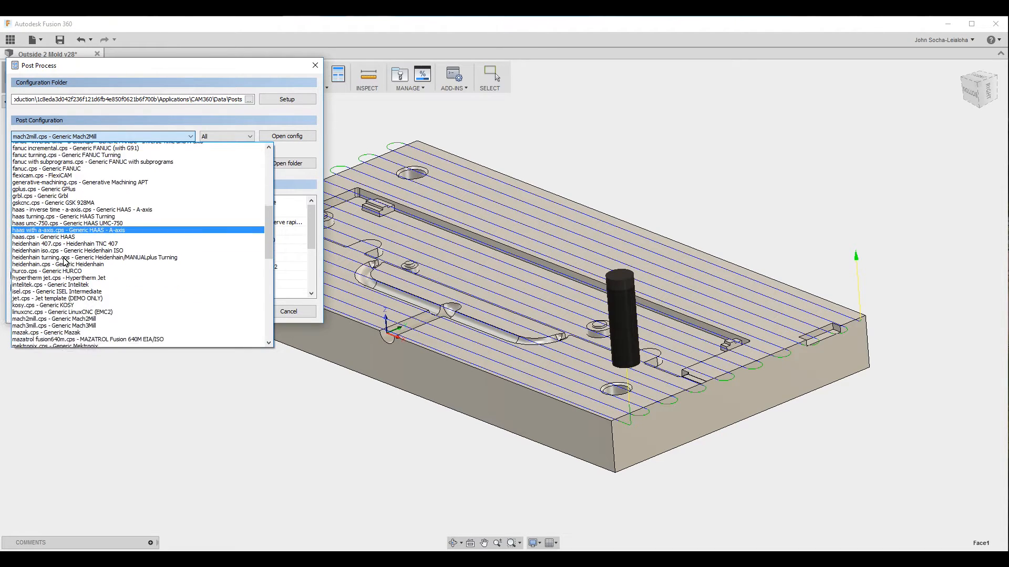
{"action": "left_click", "coordinate": [55, 272]}
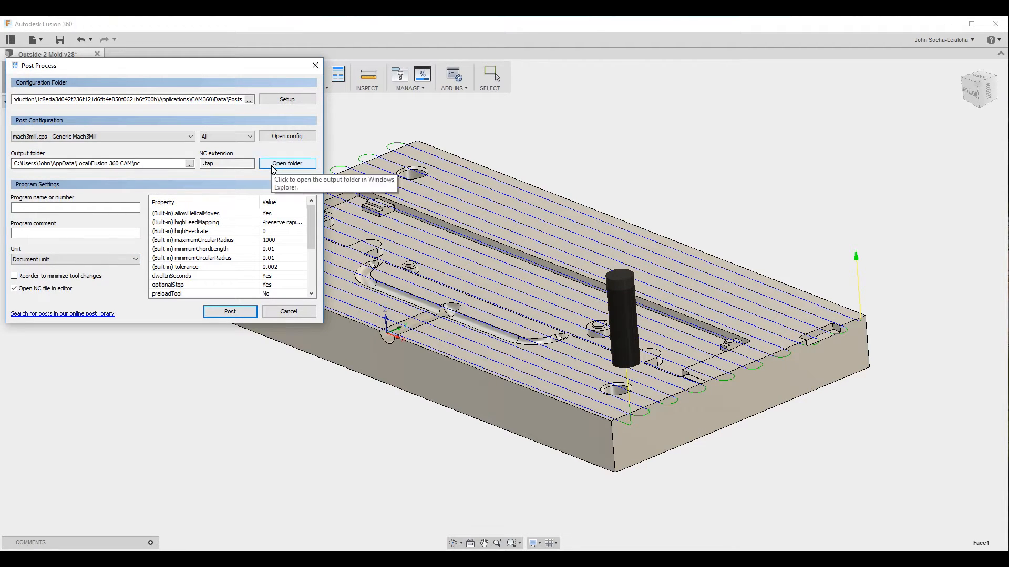
Rename the new folder inside Documents\Molds as SMT Strip Holder and use it as the post output folder.
{"action": "left_click", "coordinate": [189, 164]}
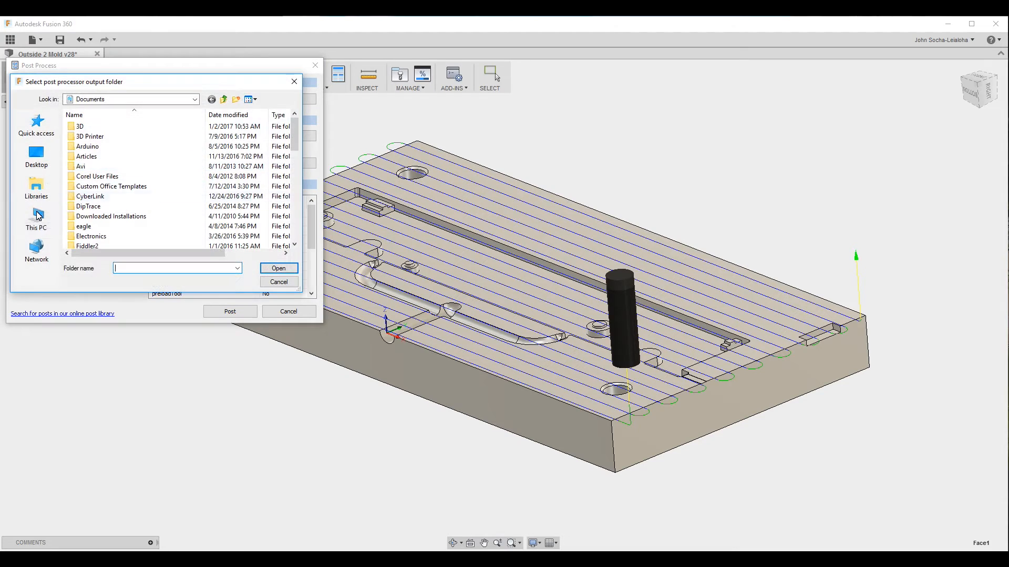
{"action": "scroll", "coordinate": [115, 206], "scroll_direction": "down", "scroll_amount": 4}
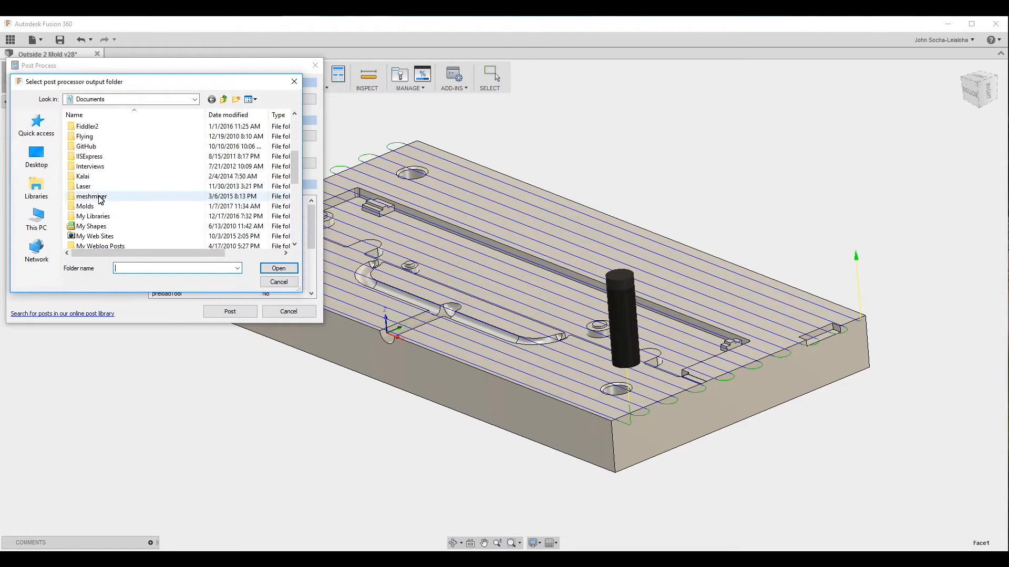
{"action": "double_click", "coordinate": [97, 206]}
{"action": "left_click", "coordinate": [98, 133]}
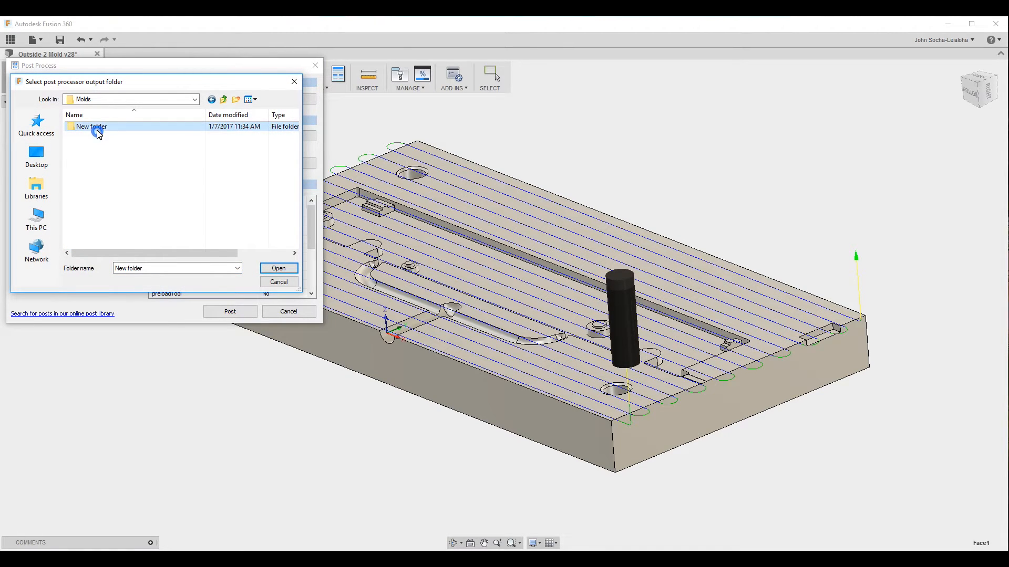
{"action": "left_click", "coordinate": [95, 126]}
{"action": "type", "text": "SMT"}
{"action": "key", "text": "Return"}
{"action": "double_click", "coordinate": [76, 127]}
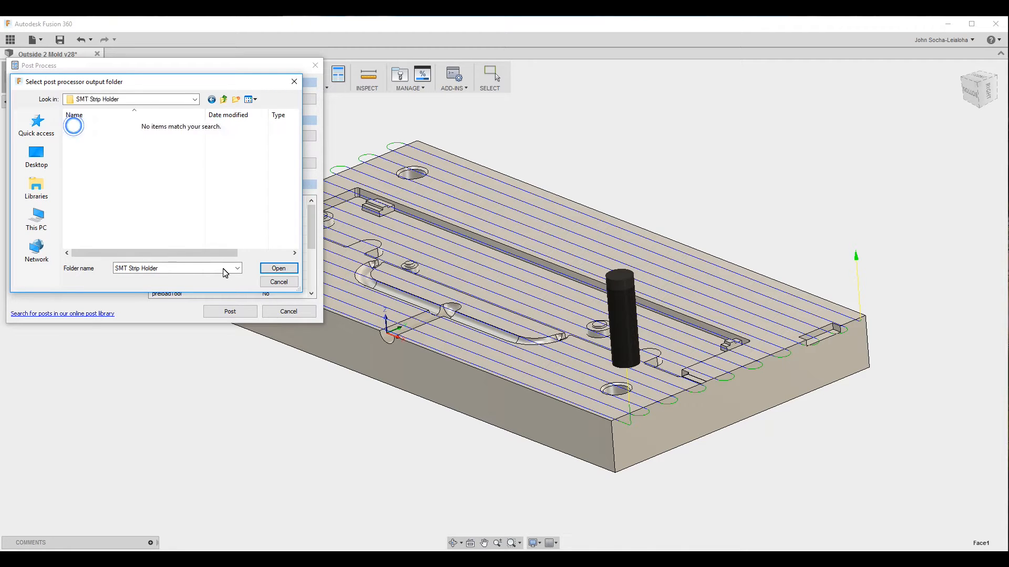
{"action": "left_click", "coordinate": [274, 269]}
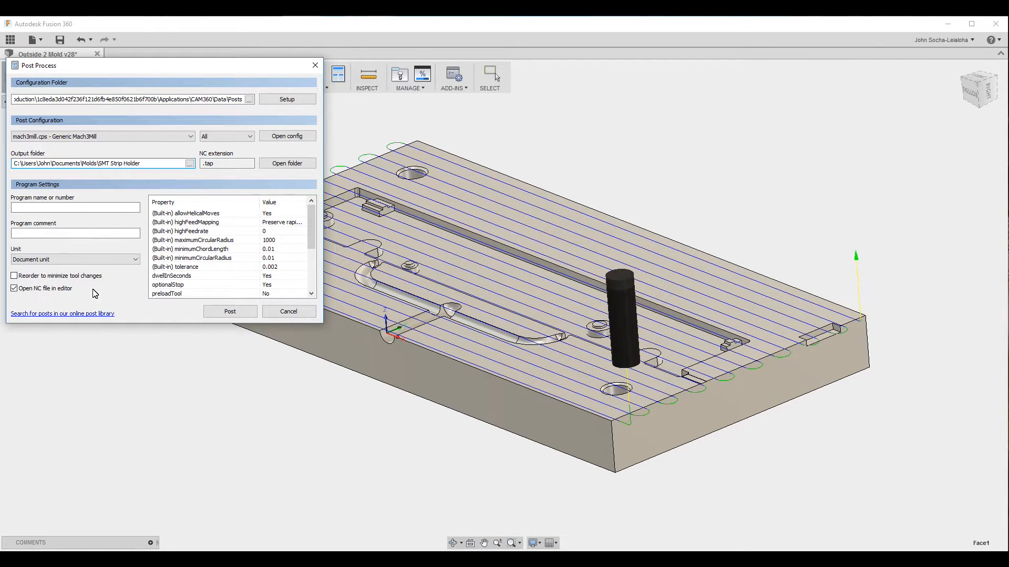
Name the program Top Facing, disable opening the NC file in an editor, and post it as Top Facing.tap.
{"action": "left_click", "coordinate": [35, 206]}
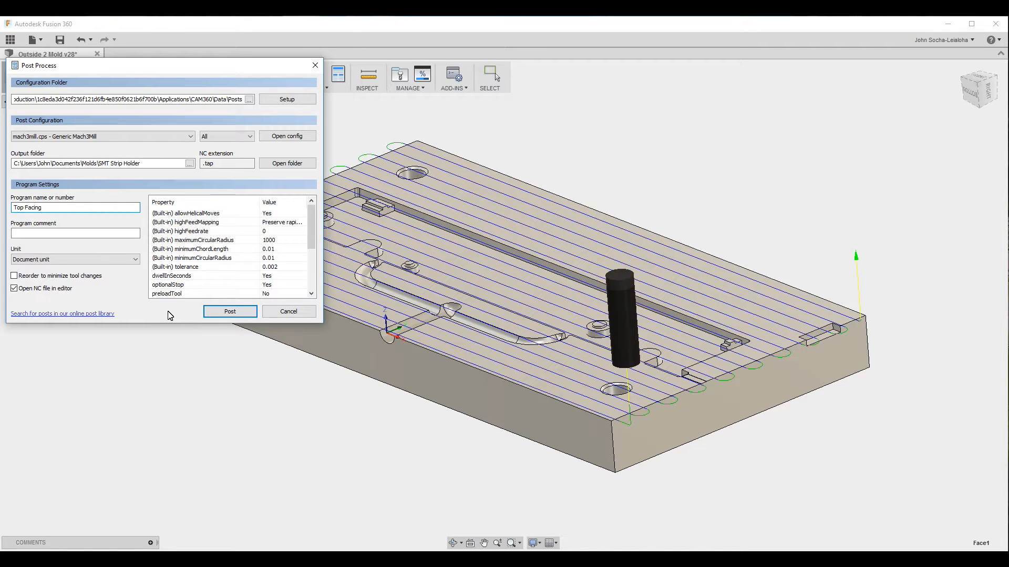
{"action": "left_click", "coordinate": [14, 289]}
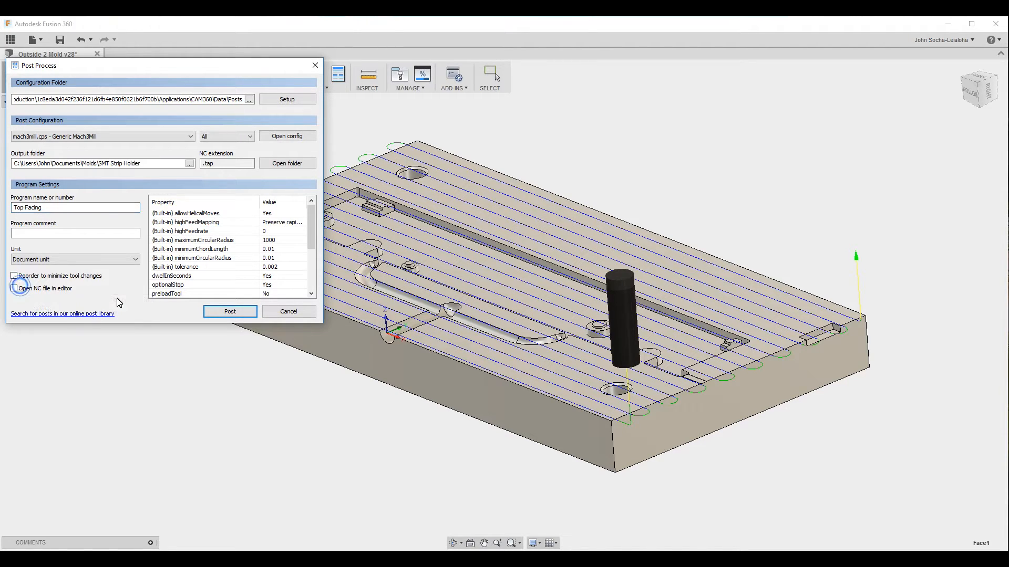
{"action": "left_click", "coordinate": [224, 315]}
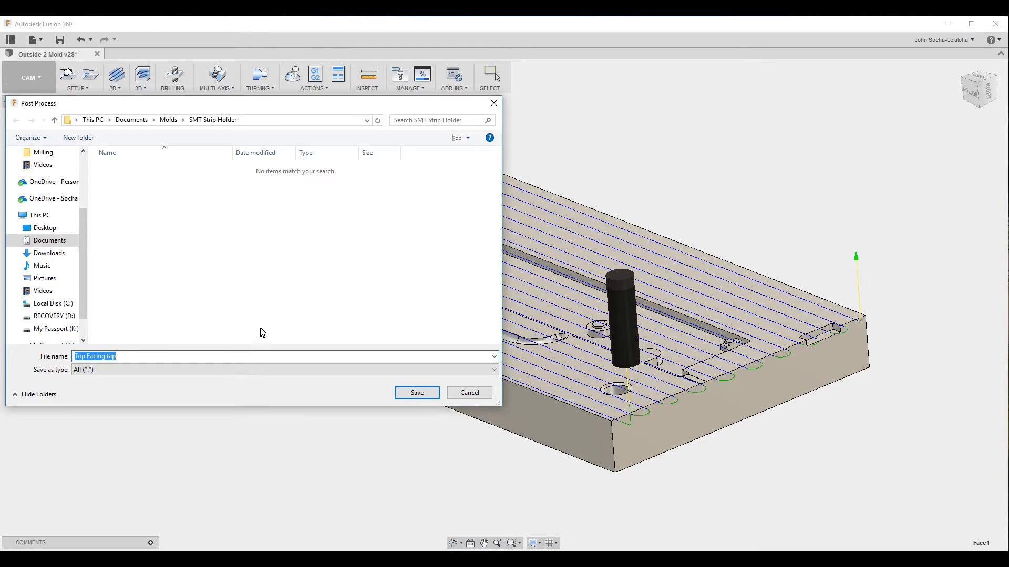
{"action": "left_click", "coordinate": [416, 393]}
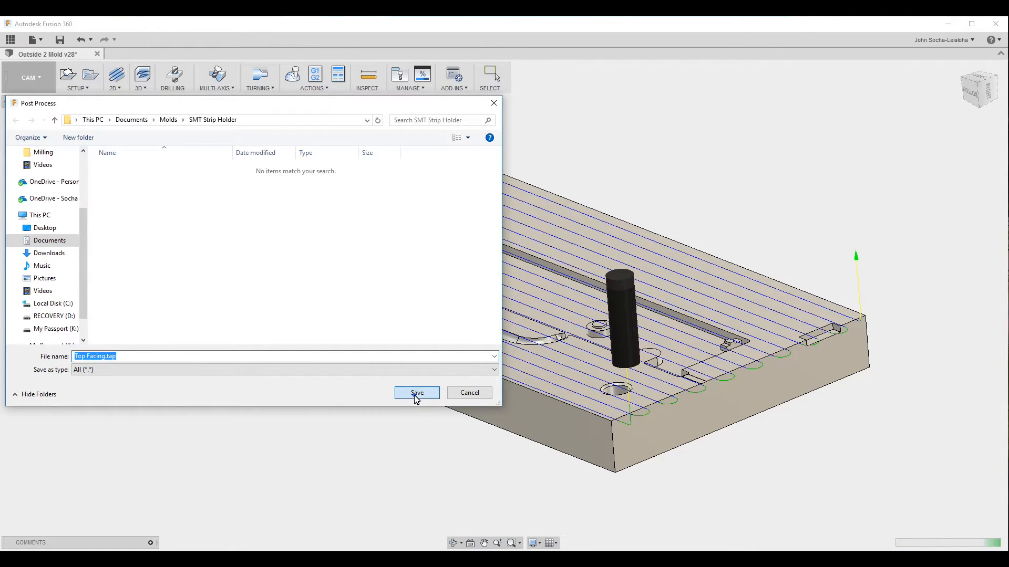
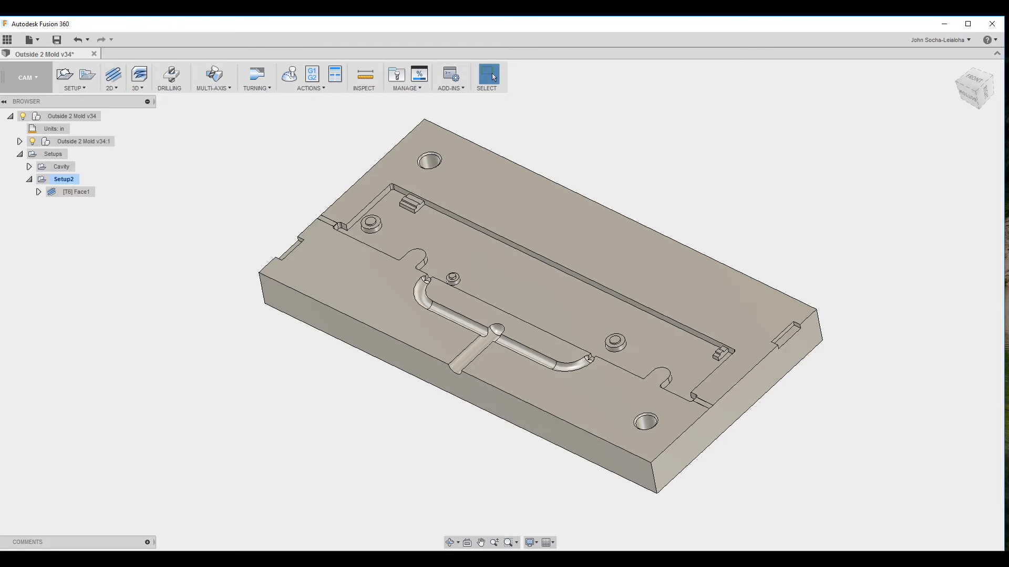
Edit the Face1 operation to set its feed per tooth to 0.001 in.
{"action": "left_click", "coordinate": [84, 193]}
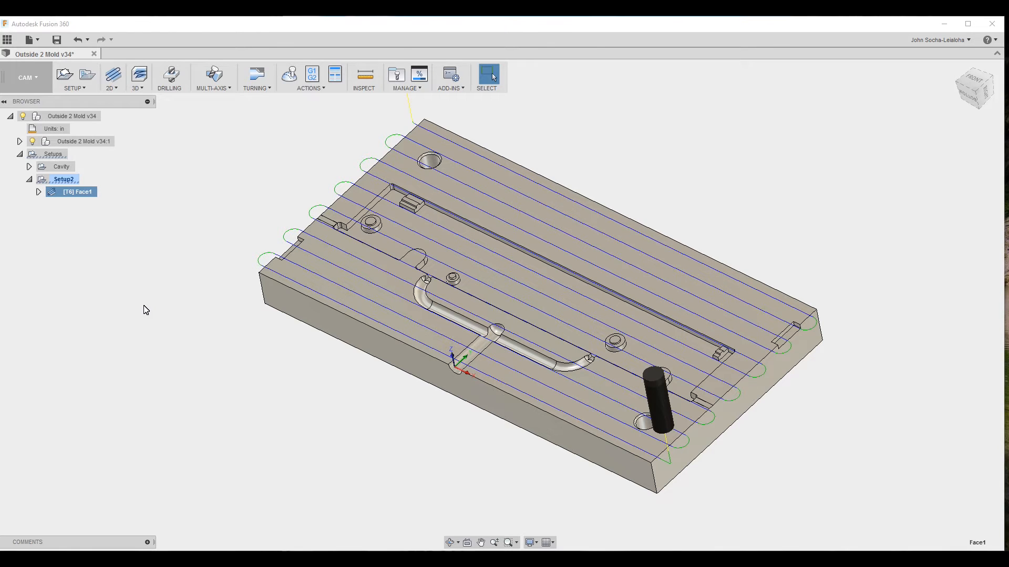
{"action": "right_click", "coordinate": [92, 192]}
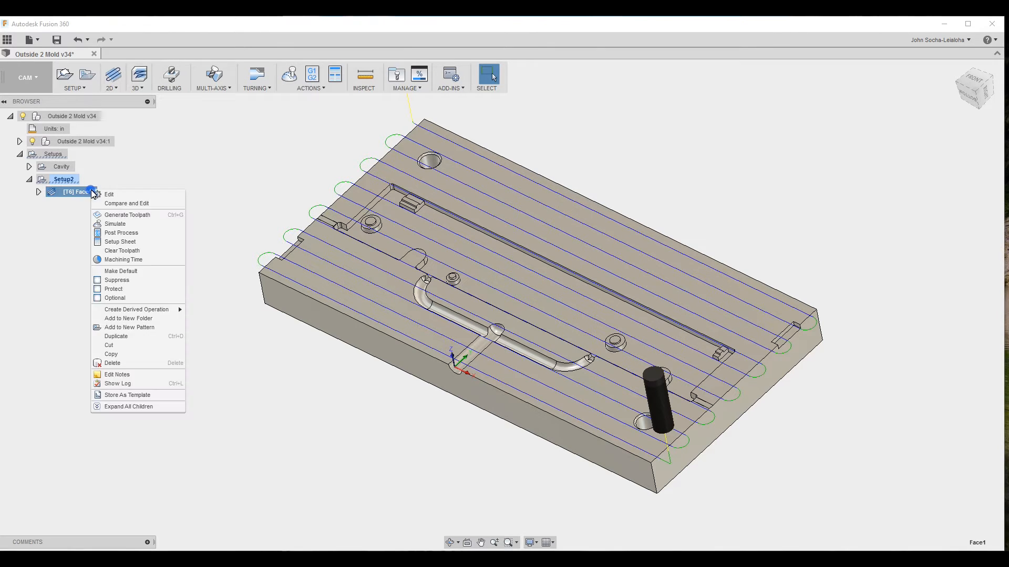
{"action": "left_click", "coordinate": [114, 195]}
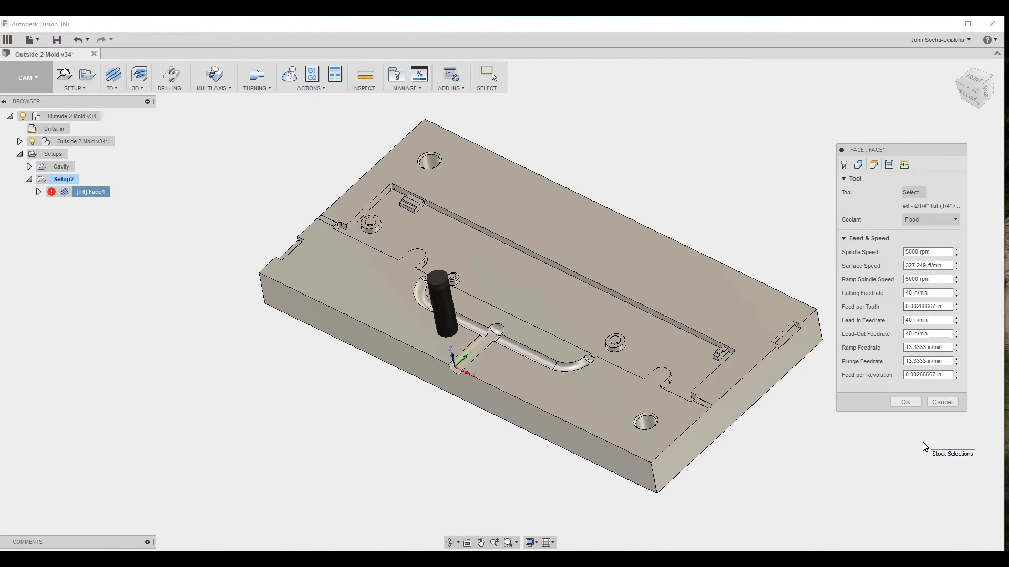
{"action": "key", "text": "shift+End"}
{"action": "type", "text": "1"}
{"action": "key", "text": "Tab"}
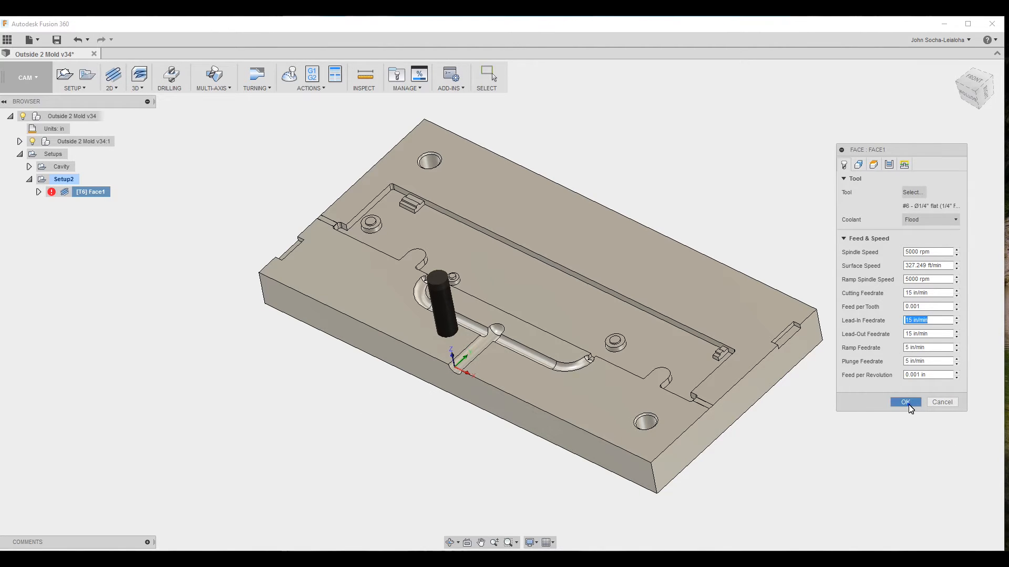
{"action": "left_click", "coordinate": [905, 402]}
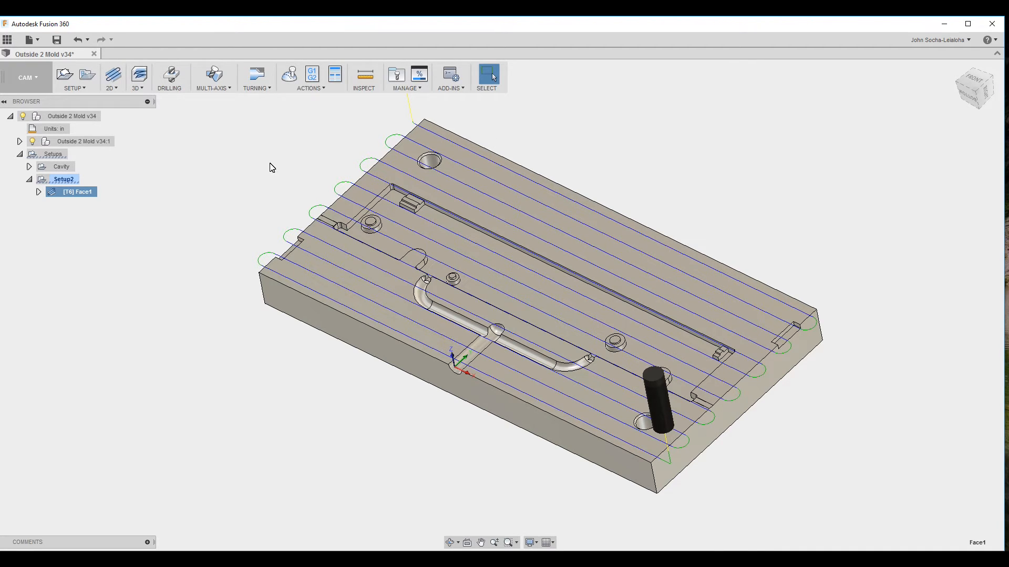
Set Face1's stock offset with the expression tool_diameter*.5 and regenerate the toolpath.
{"action": "right_click", "coordinate": [90, 195]}
{"action": "left_click", "coordinate": [106, 201]}
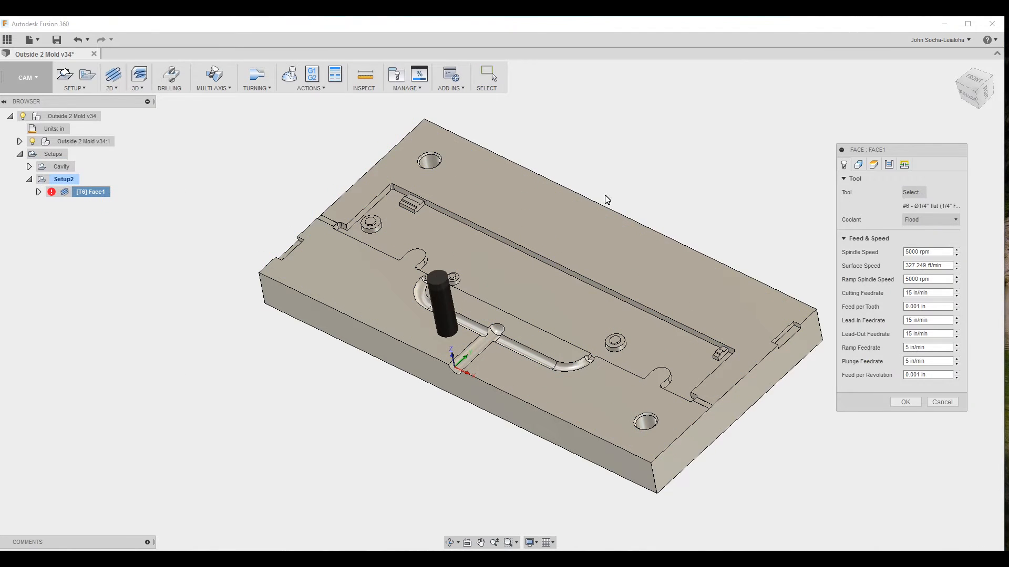
{"action": "left_click", "coordinate": [888, 165]}
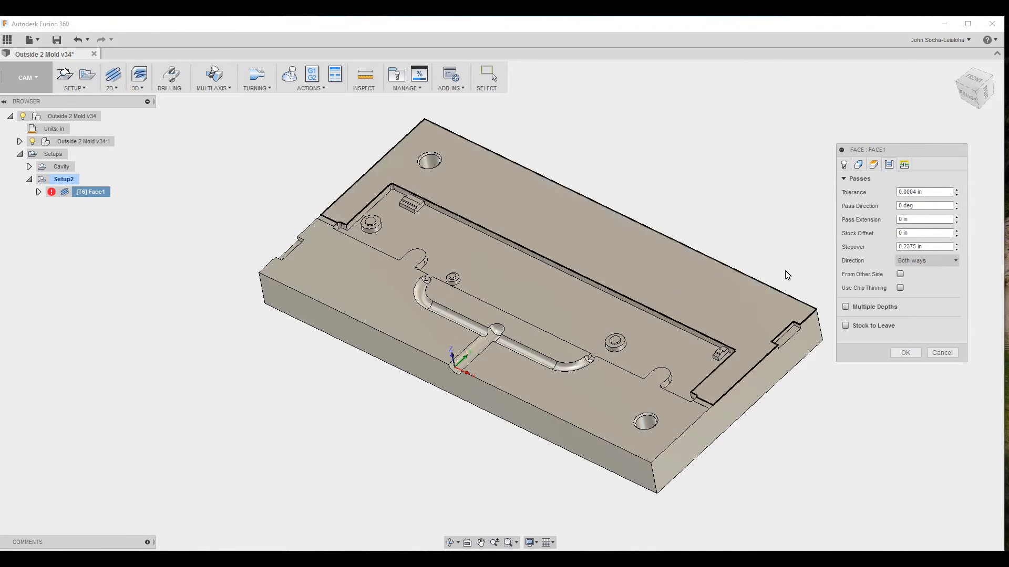
{"action": "left_click", "coordinate": [899, 233]}
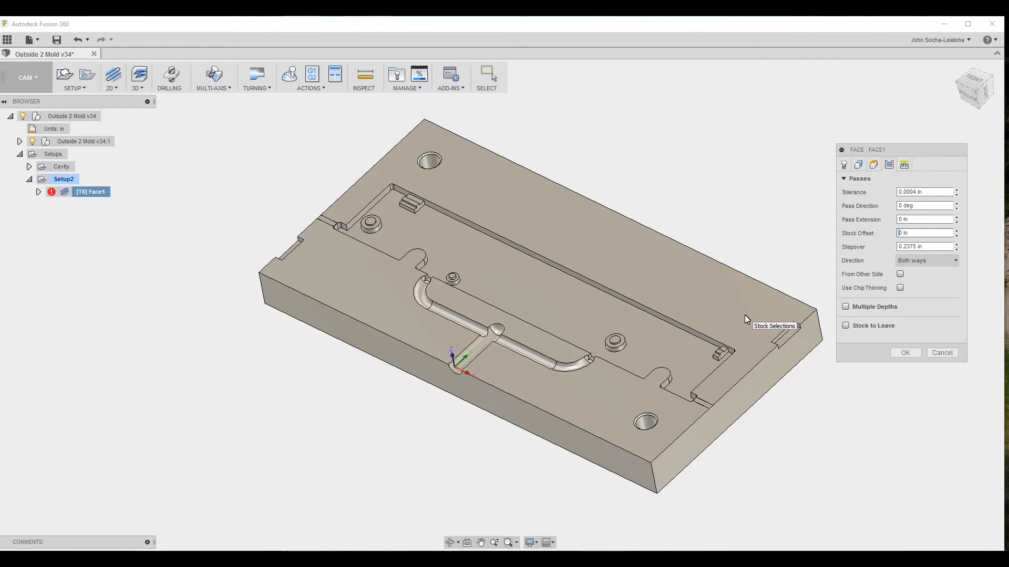
{"action": "right_click", "coordinate": [907, 236]}
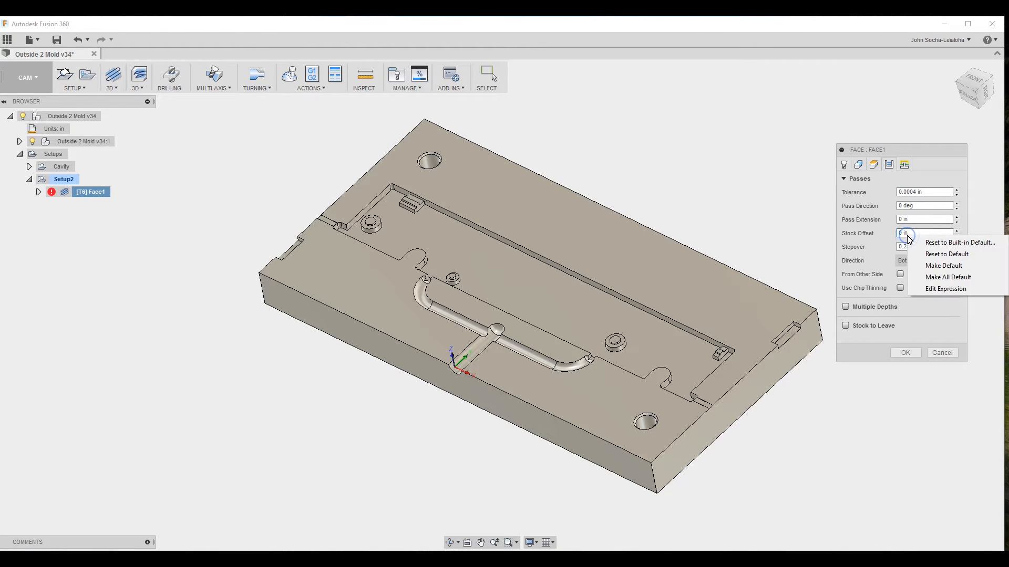
{"action": "left_click", "coordinate": [939, 292]}
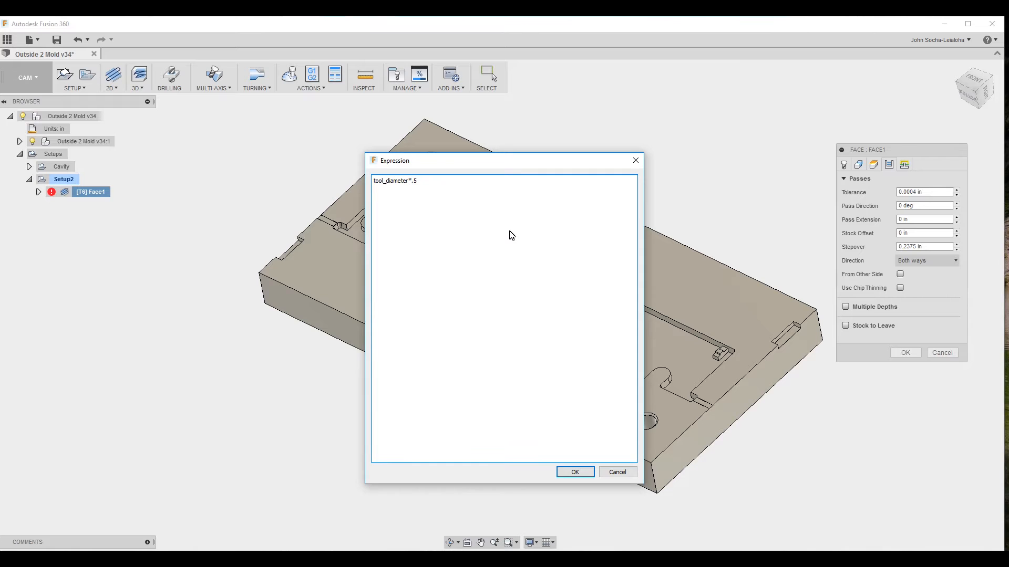
{"action": "left_click", "coordinate": [576, 472]}
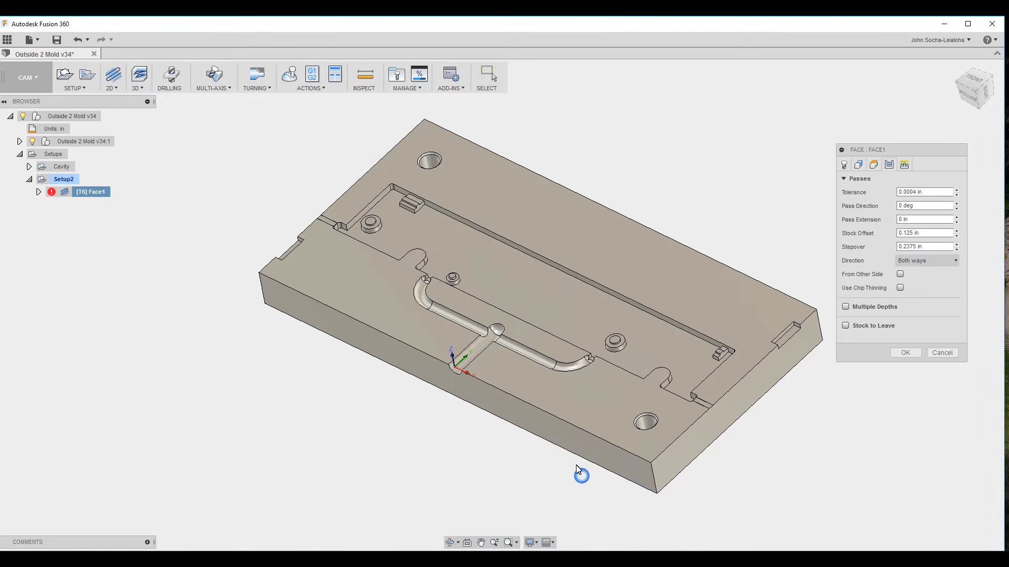
{"action": "left_click", "coordinate": [906, 353]}
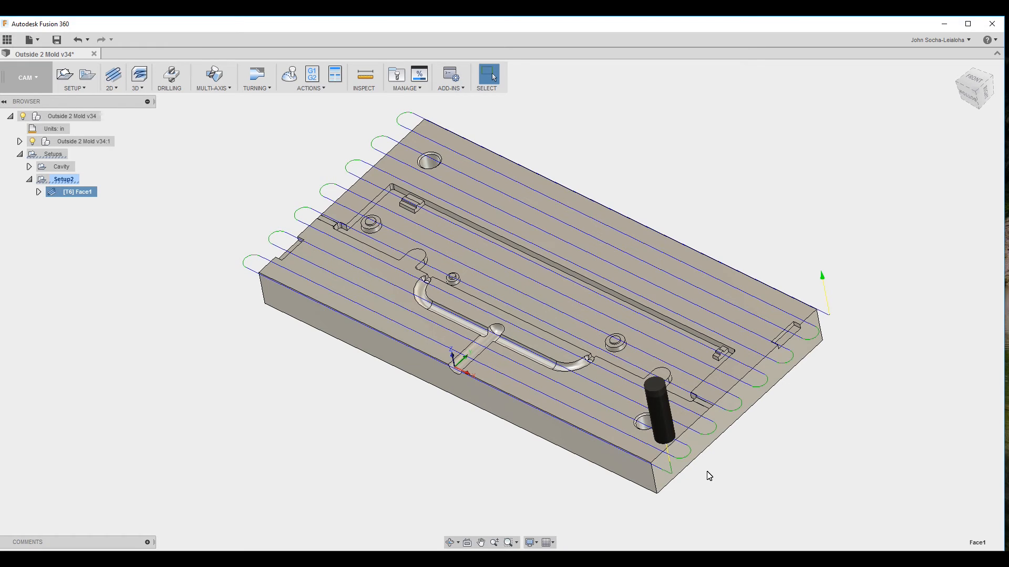
{"action": "middle_click_drag", "start_coordinate": [708, 471], "coordinate": [664, 451], "text": "shift"}
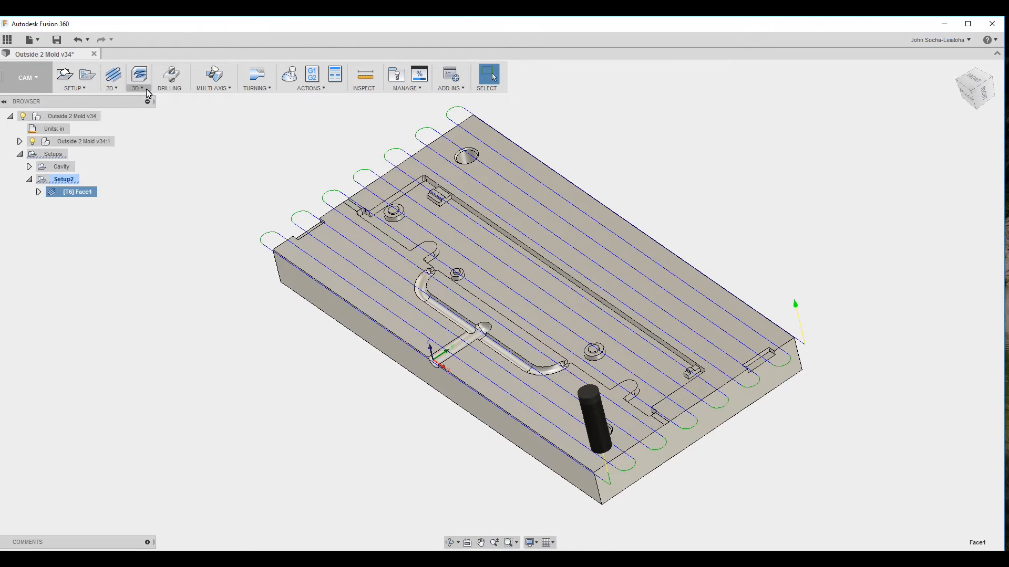
Simulate the Face1 toolpath and examine the tool's position at the pass ends along the block's short side.
{"action": "left_click", "coordinate": [289, 73]}
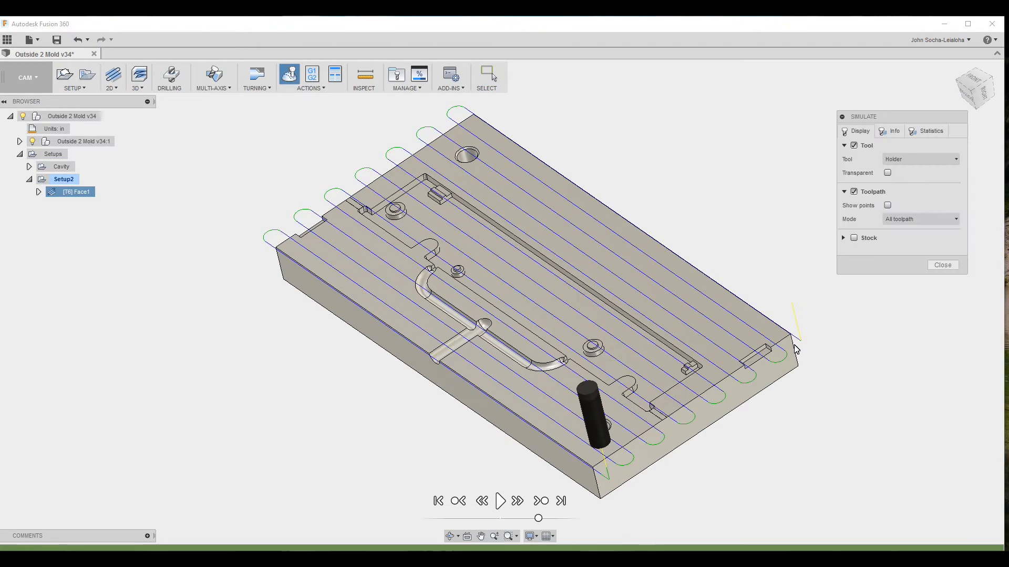
{"action": "left_click", "coordinate": [798, 340]}
{"action": "middle_click_drag", "start_coordinate": [799, 342], "coordinate": [590, 477], "text": "shift"}
{"action": "scroll", "coordinate": [727, 433], "scroll_direction": "up", "scroll_amount": 3}
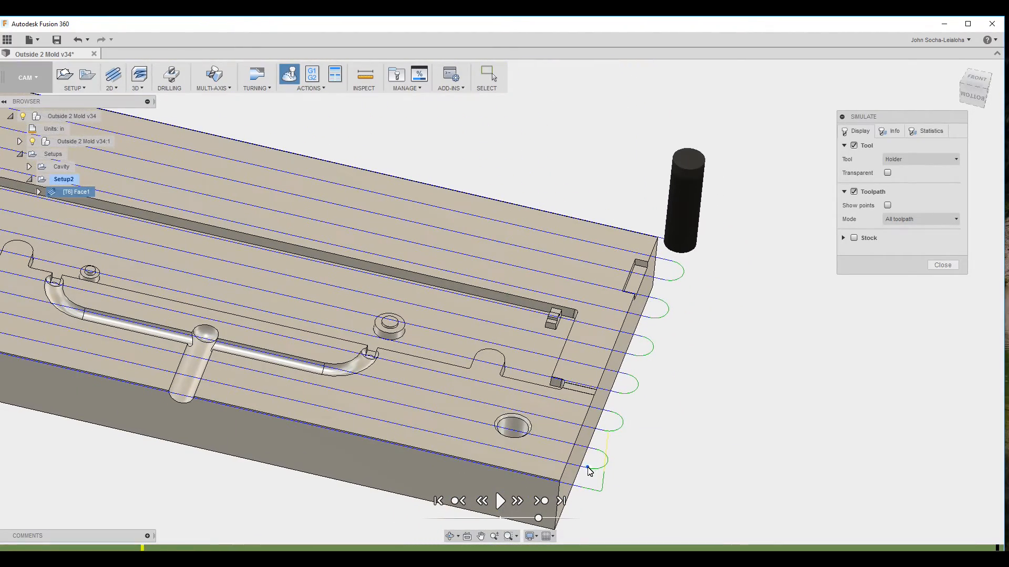
{"action": "left_click", "coordinate": [589, 471]}
{"action": "middle_click_drag", "start_coordinate": [590, 471], "coordinate": [646, 447], "text": "shift"}
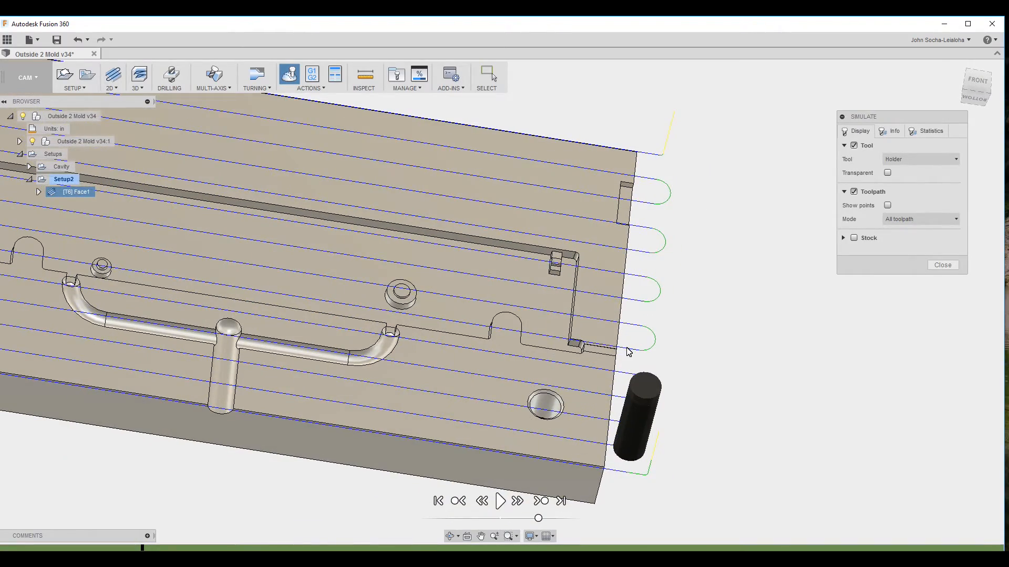
{"action": "middle_click_drag", "start_coordinate": [645, 316], "coordinate": [715, 373], "text": "shift"}
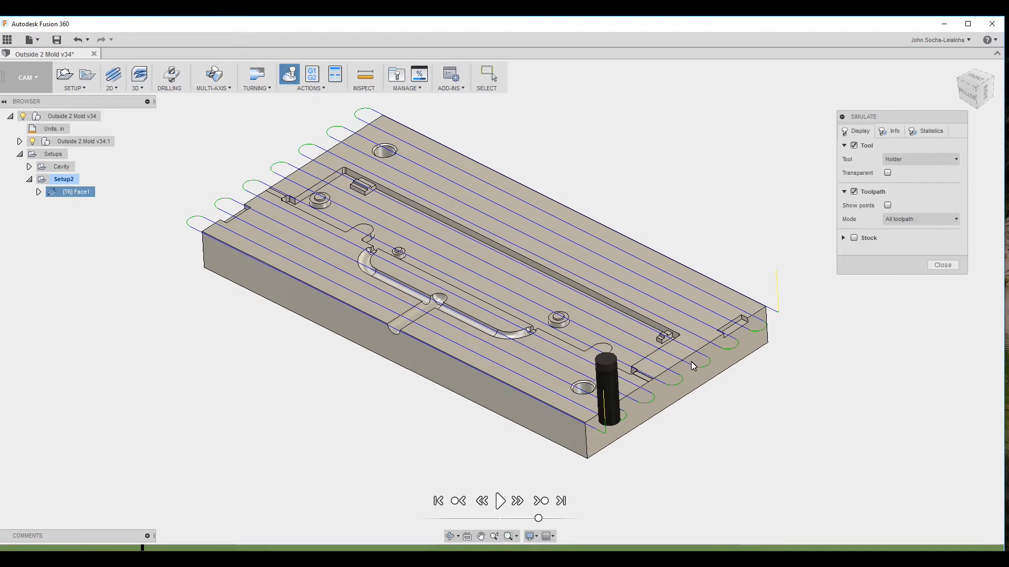
{"action": "left_click", "coordinate": [933, 267]}
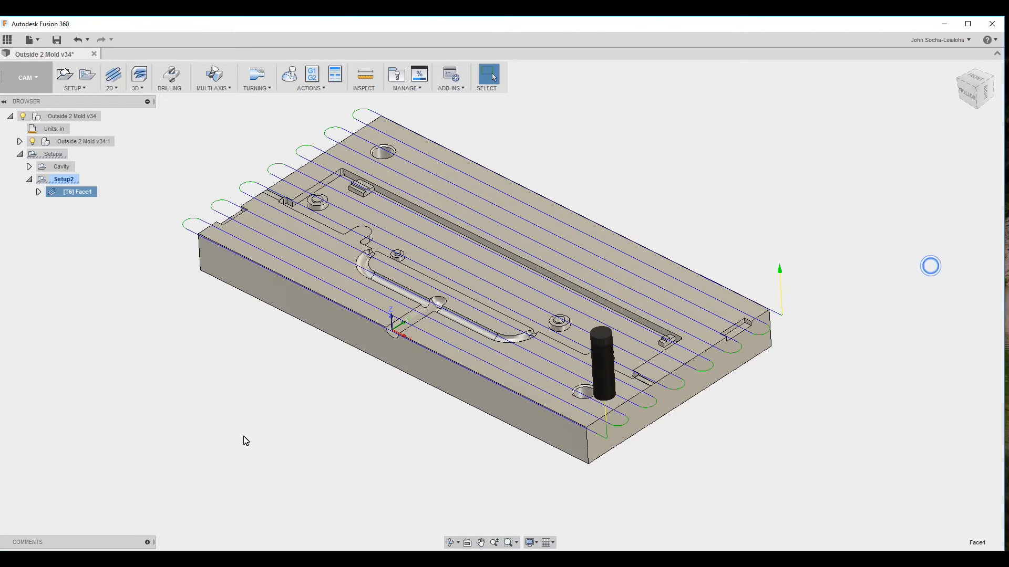
Open the pass settings of the Face1 operation for editing.
{"action": "right_click", "coordinate": [80, 200]}
{"action": "left_click", "coordinate": [82, 201]}
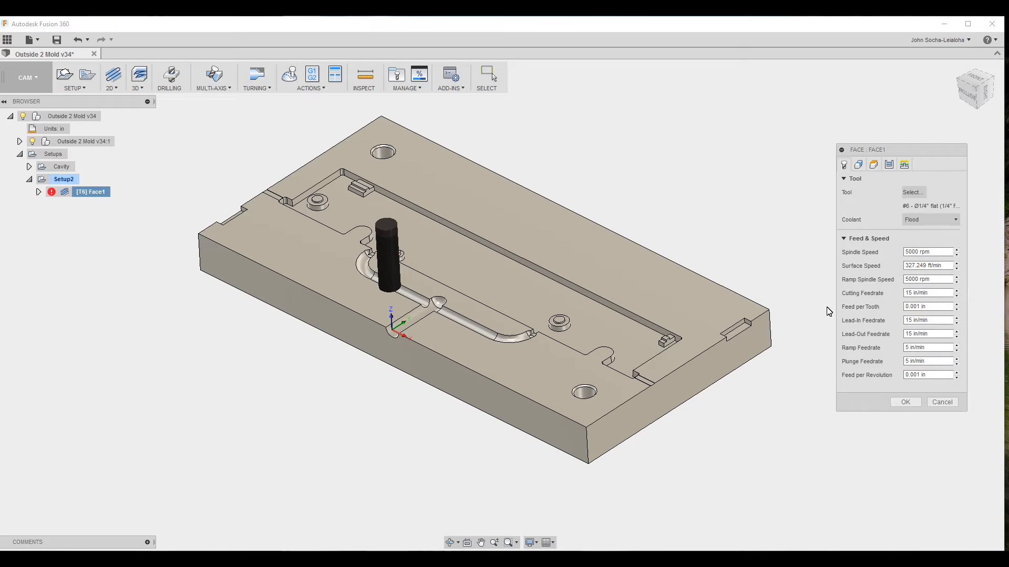
{"action": "left_click", "coordinate": [888, 164]}
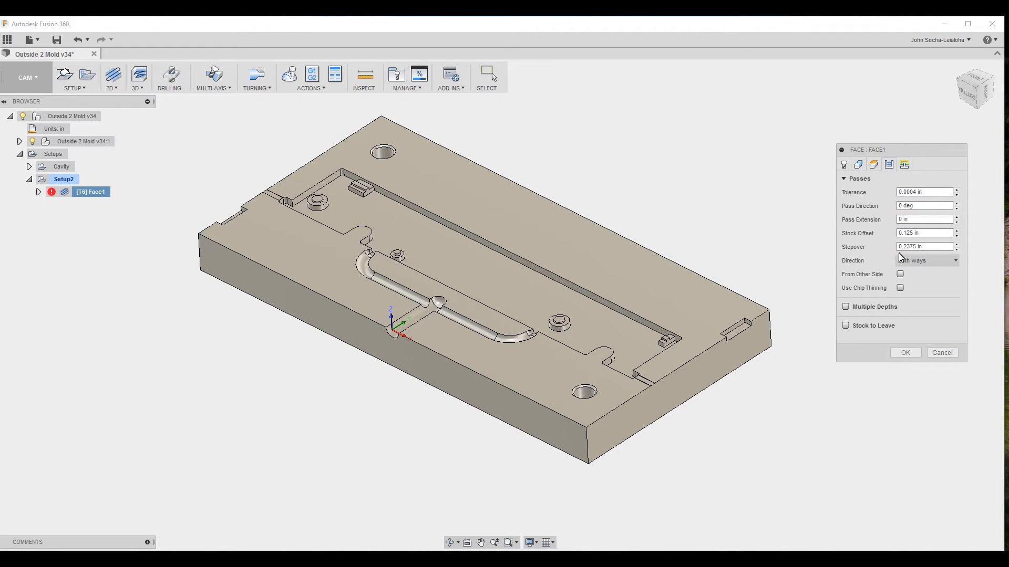
{"action": "right_click", "coordinate": [917, 249]}
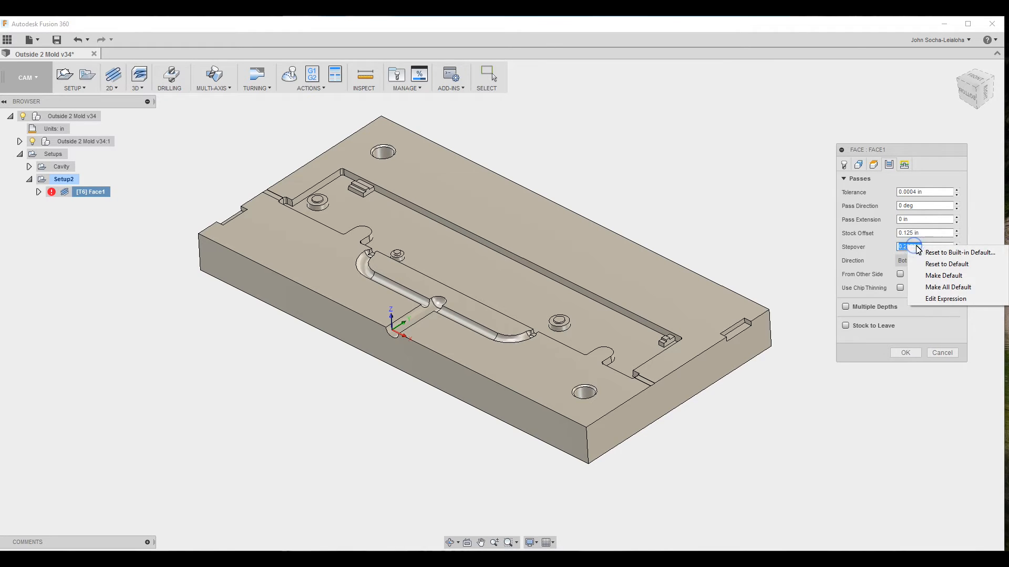
{"action": "left_click", "coordinate": [945, 298]}
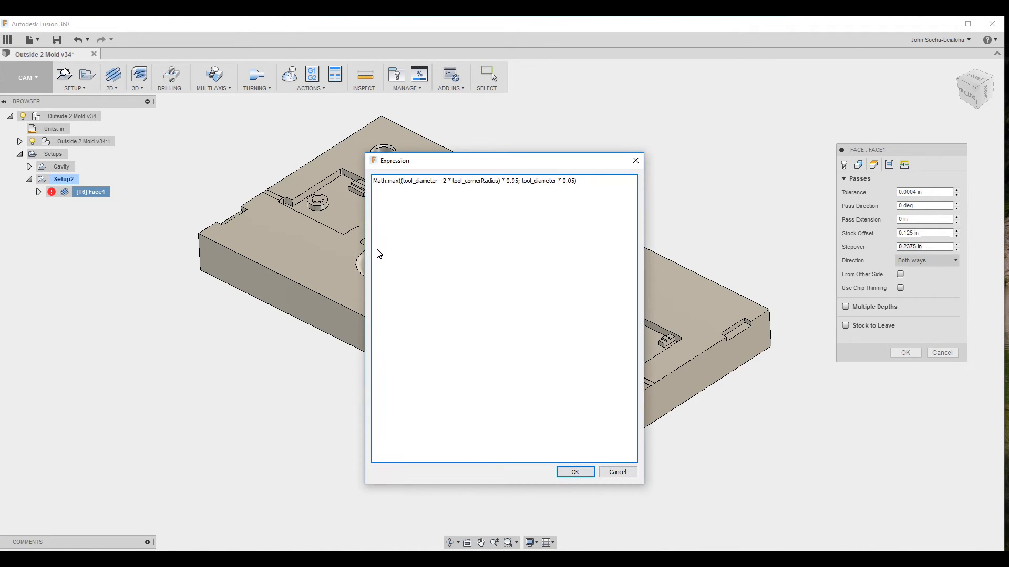
{"action": "left_click", "coordinate": [608, 474]}
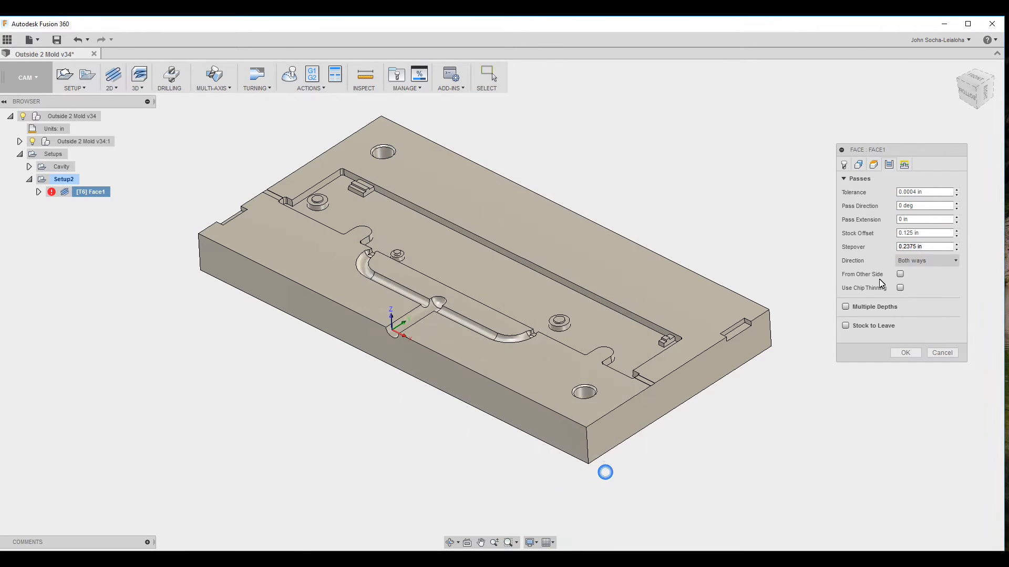
Set Face1's stepover with the expression .7*tool_diameter and regenerate the toolpath.
{"action": "left_click", "coordinate": [932, 247]}
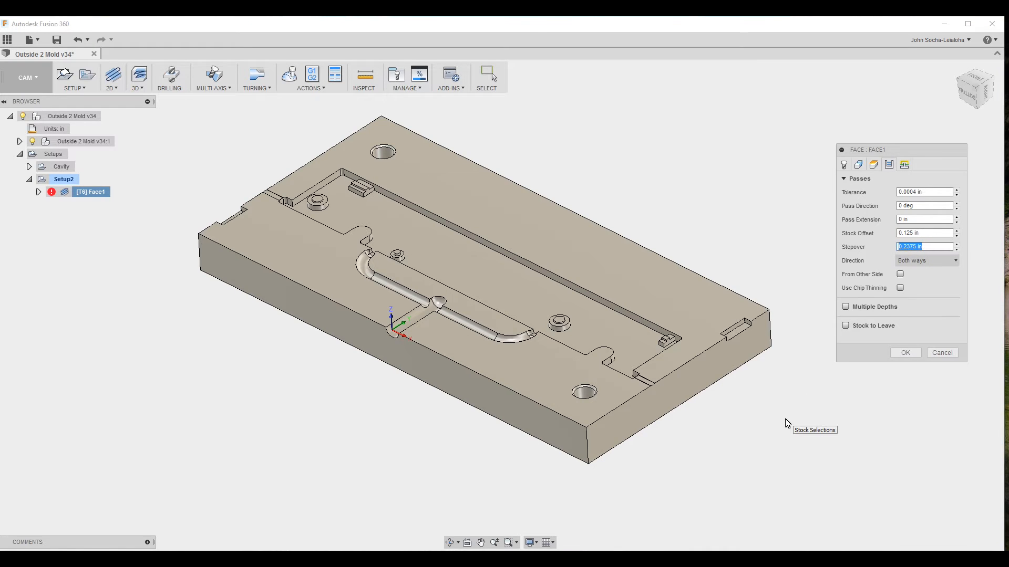
{"action": "right_click", "coordinate": [934, 246]}
{"action": "left_click", "coordinate": [945, 298]}
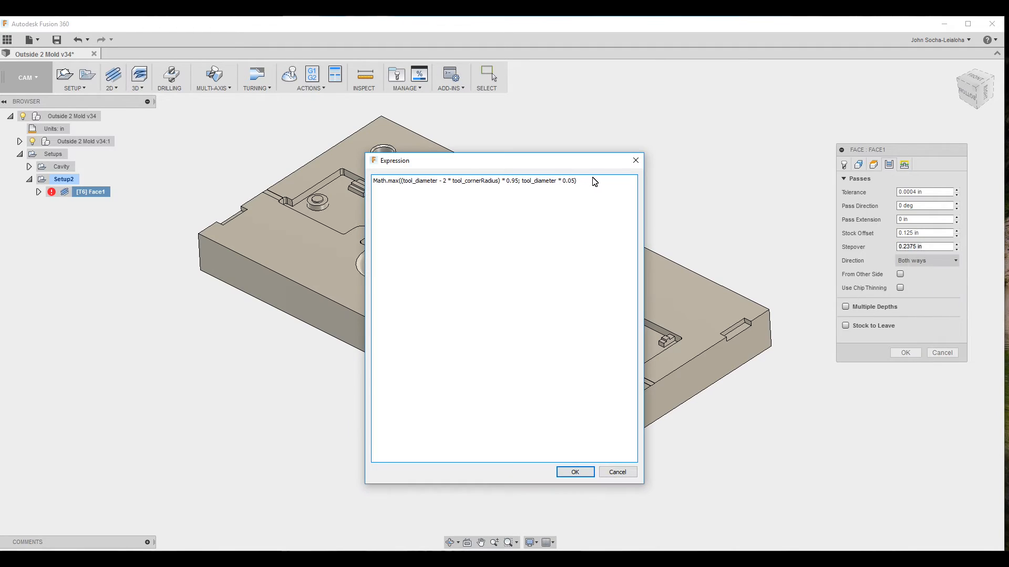
{"action": "left_click_drag", "start_coordinate": [590, 185], "coordinate": [387, 181]}
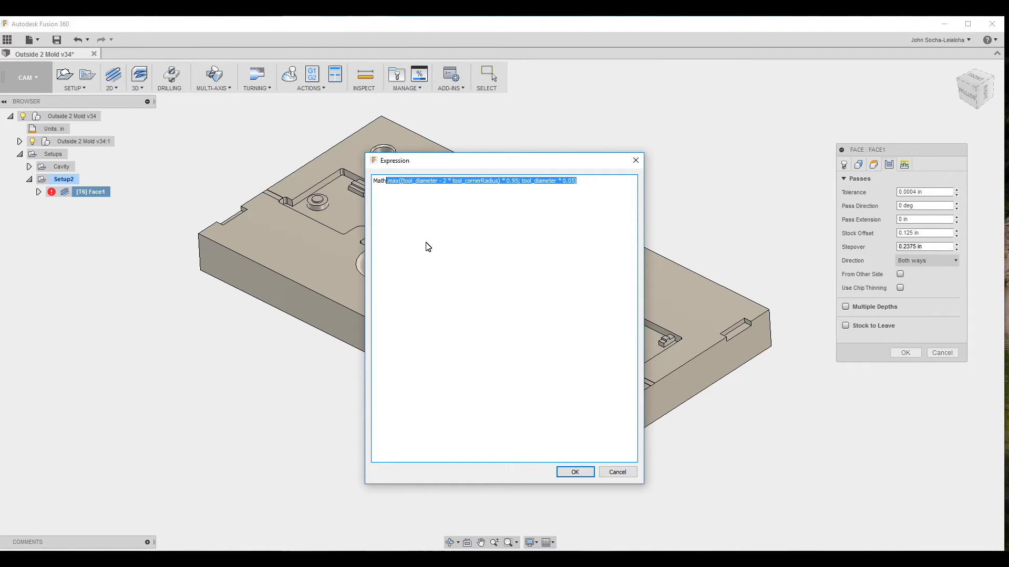
{"action": "key", "text": "ctrl+a"}
{"action": "type", "text": "."}
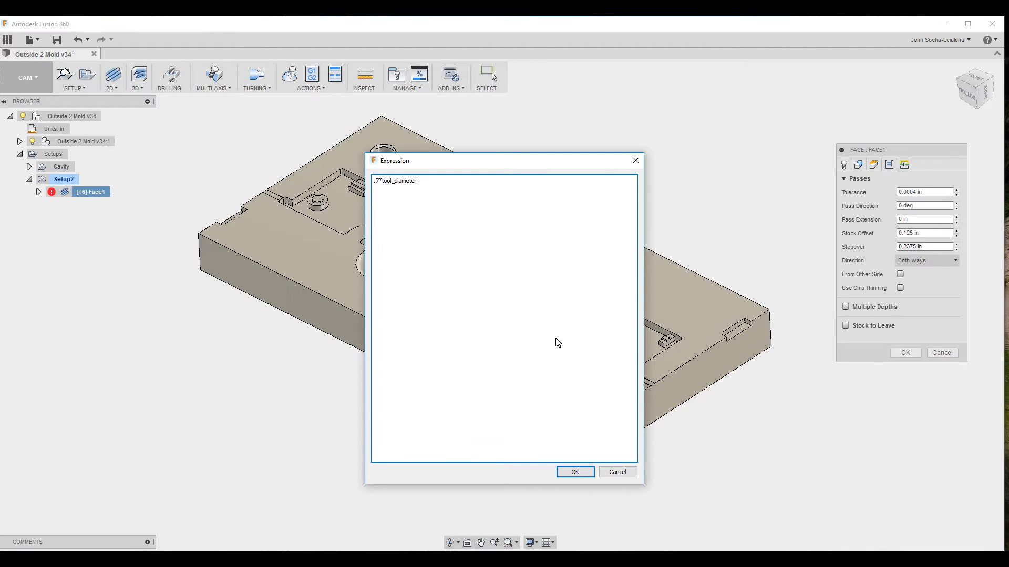
{"action": "left_click", "coordinate": [577, 472]}
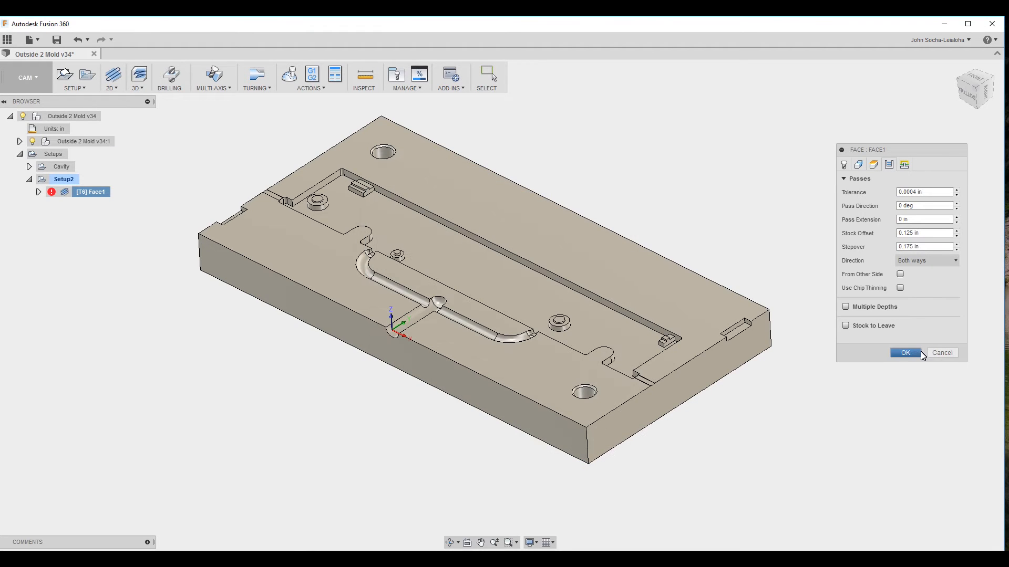
{"action": "left_click", "coordinate": [919, 353]}
{"action": "middle_click_drag", "start_coordinate": [429, 457], "coordinate": [370, 404], "text": "shift"}
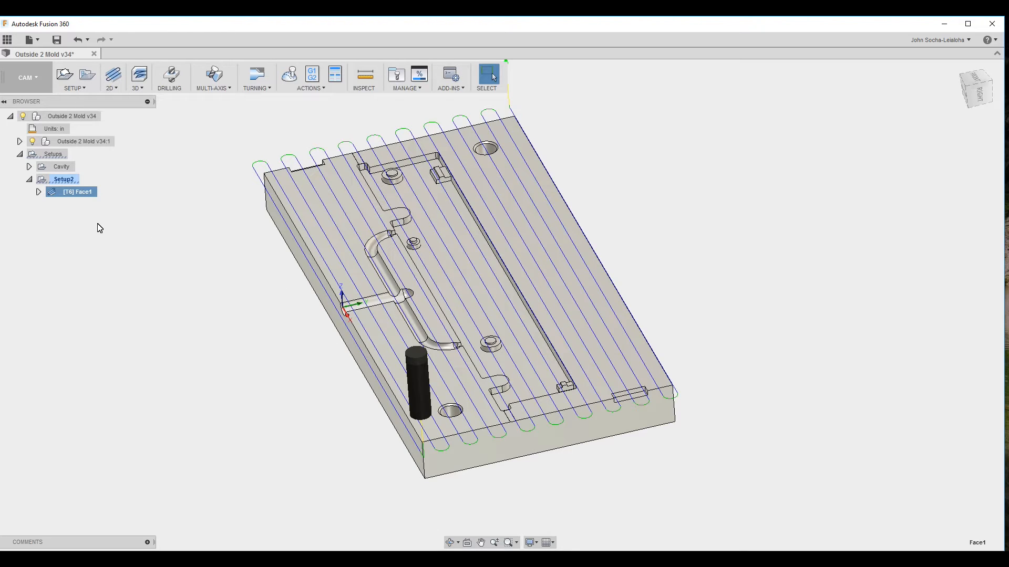
{"action": "middle_click_drag", "start_coordinate": [113, 236], "coordinate": [356, 323], "text": "shift"}
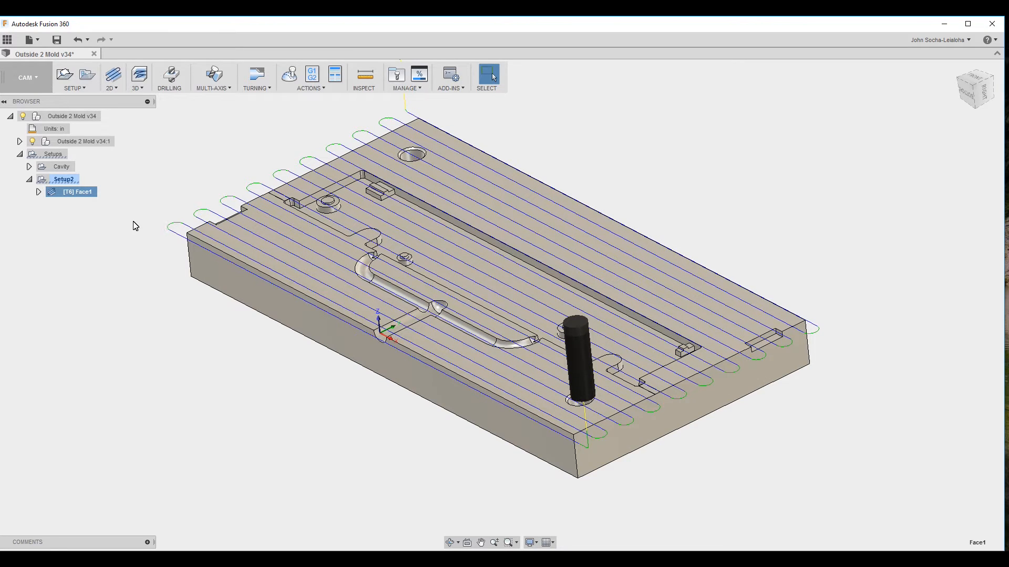
{"action": "right_click", "coordinate": [79, 196]}
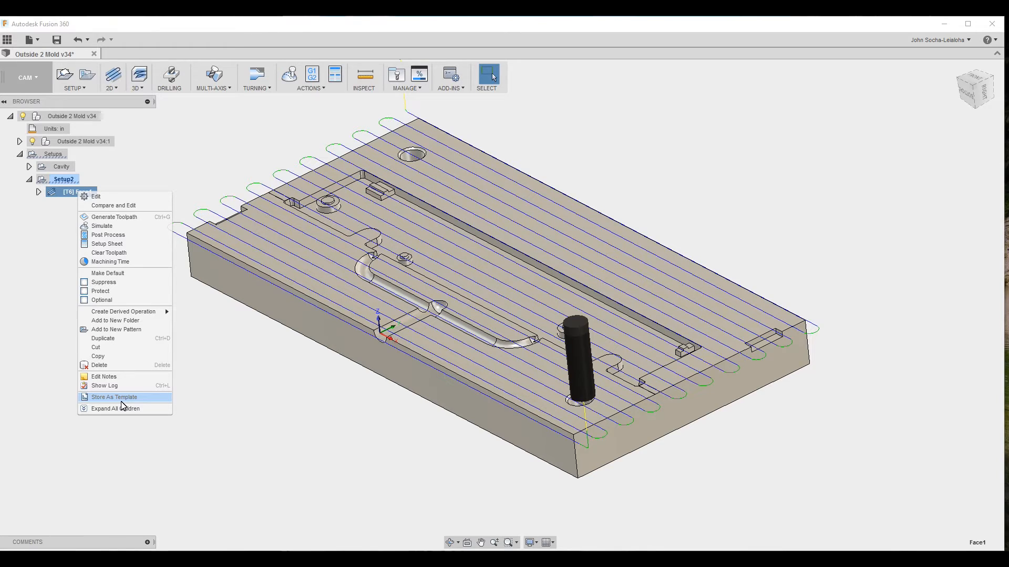
{"action": "left_click", "coordinate": [256, 416]}
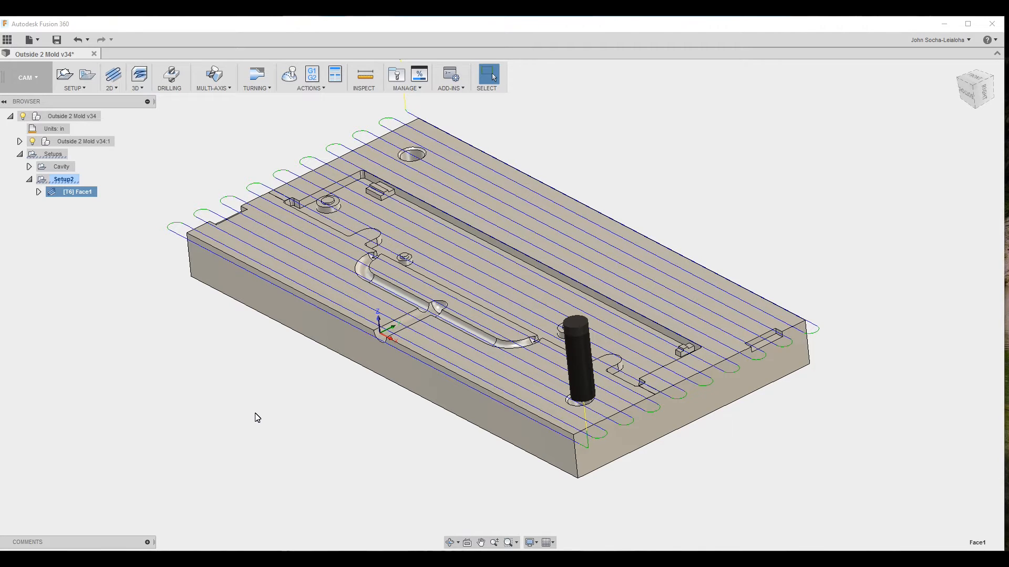
{"action": "middle_click_drag", "start_coordinate": [305, 291], "coordinate": [371, 314], "text": "shift"}
{"action": "scroll", "coordinate": [370, 314], "scroll_direction": "up", "scroll_amount": 1}
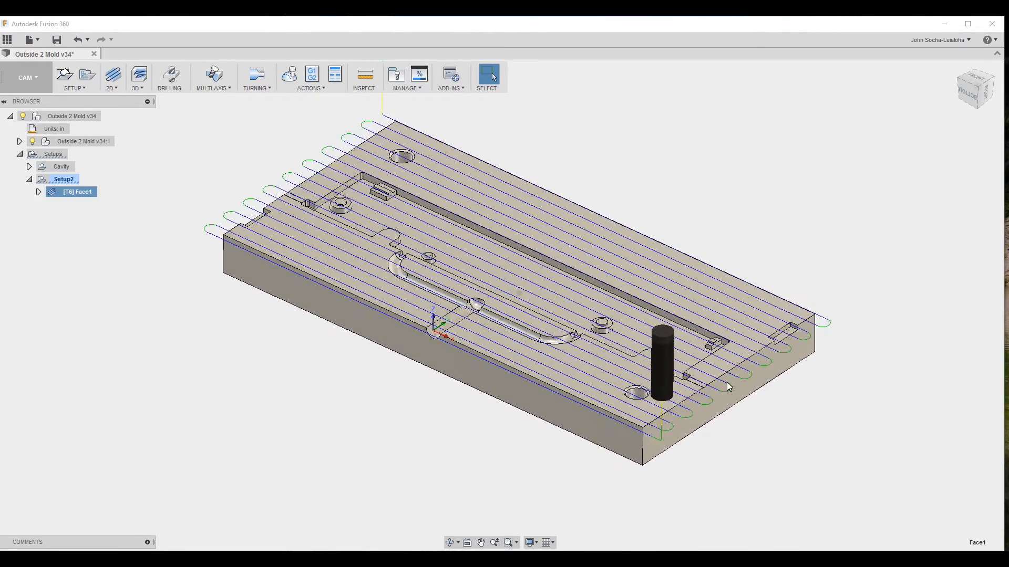
Create a 2D Contour operation along the bottom edges of the block's two short end faces.
{"action": "left_click", "coordinate": [112, 86]}
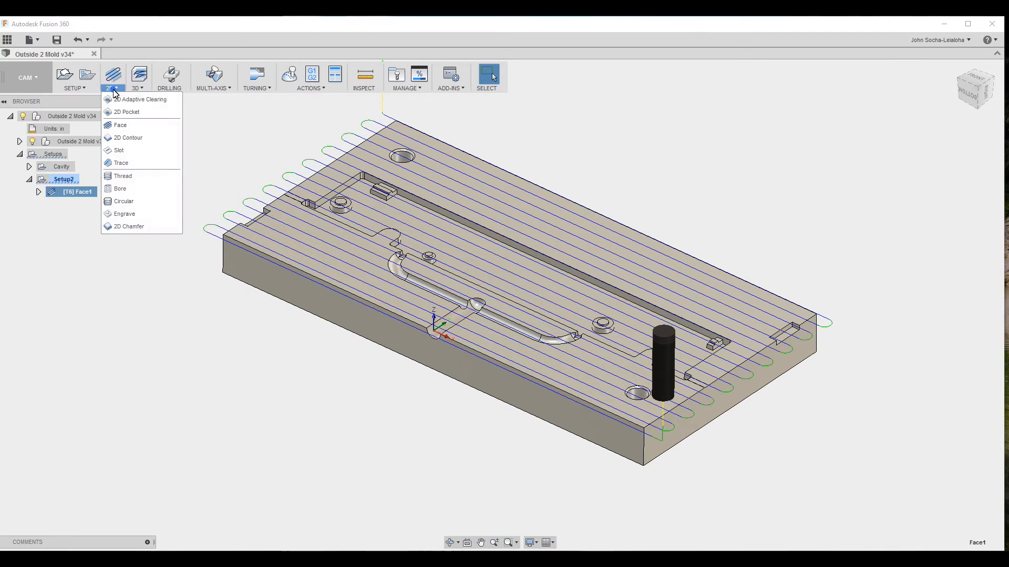
{"action": "left_click", "coordinate": [131, 138]}
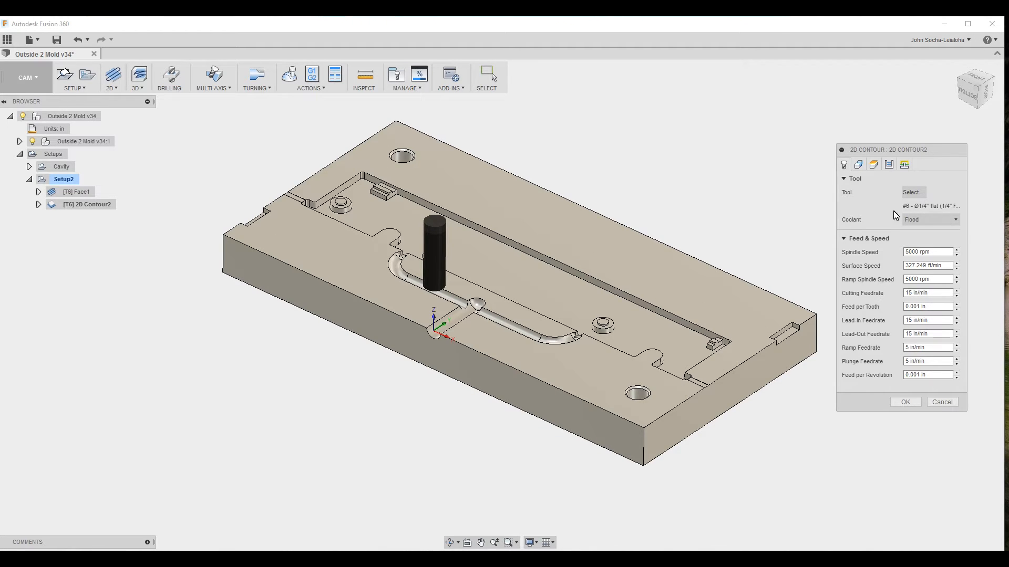
{"action": "left_click", "coordinate": [858, 165]}
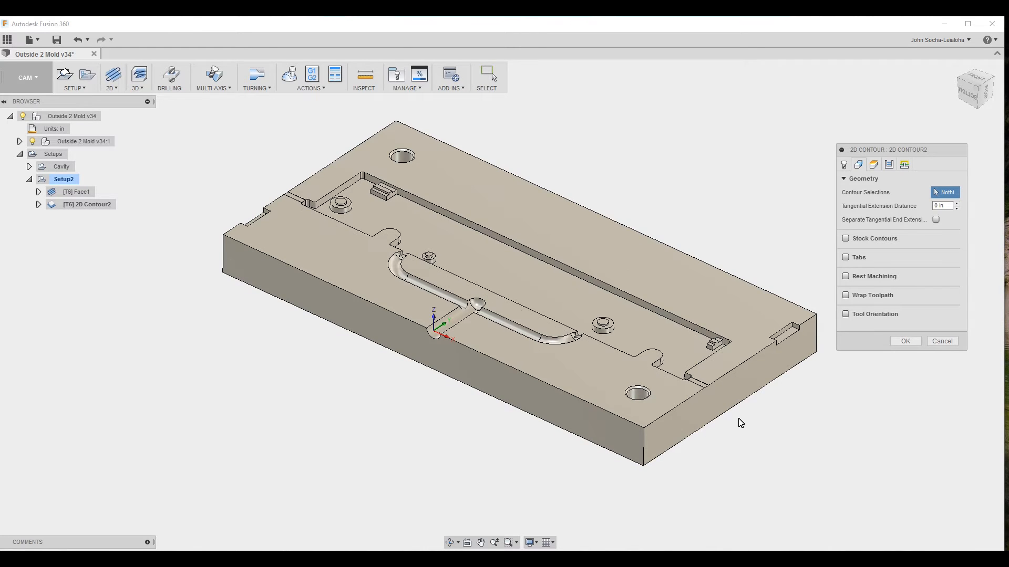
{"action": "left_click", "coordinate": [710, 423]}
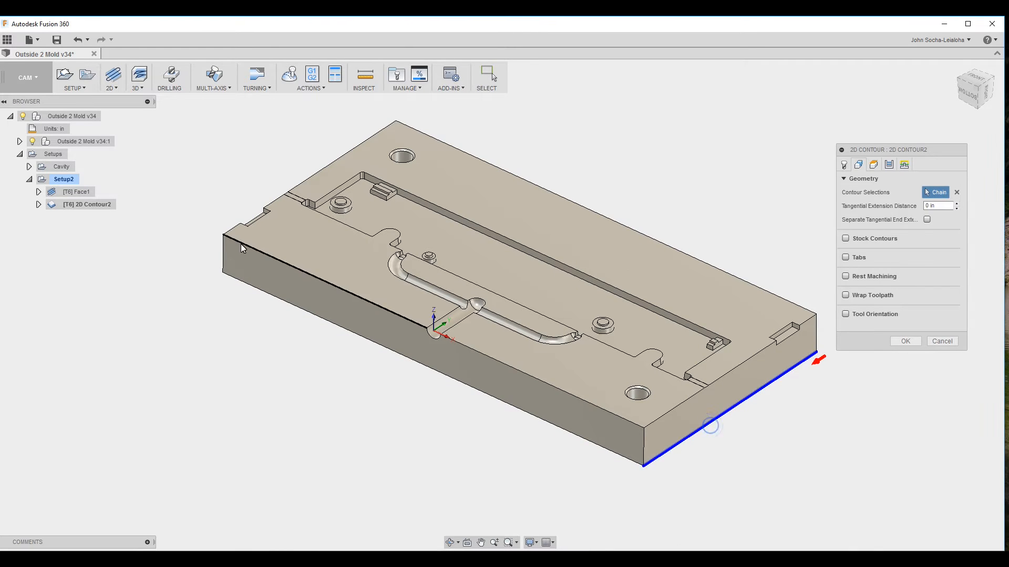
{"action": "left_click", "coordinate": [247, 257]}
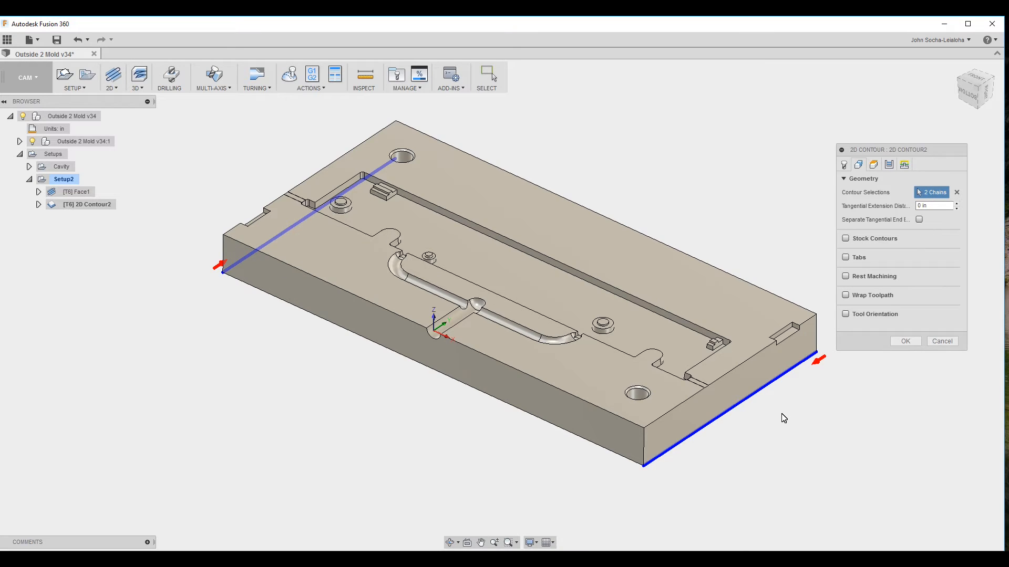
{"action": "left_click", "coordinate": [904, 341]}
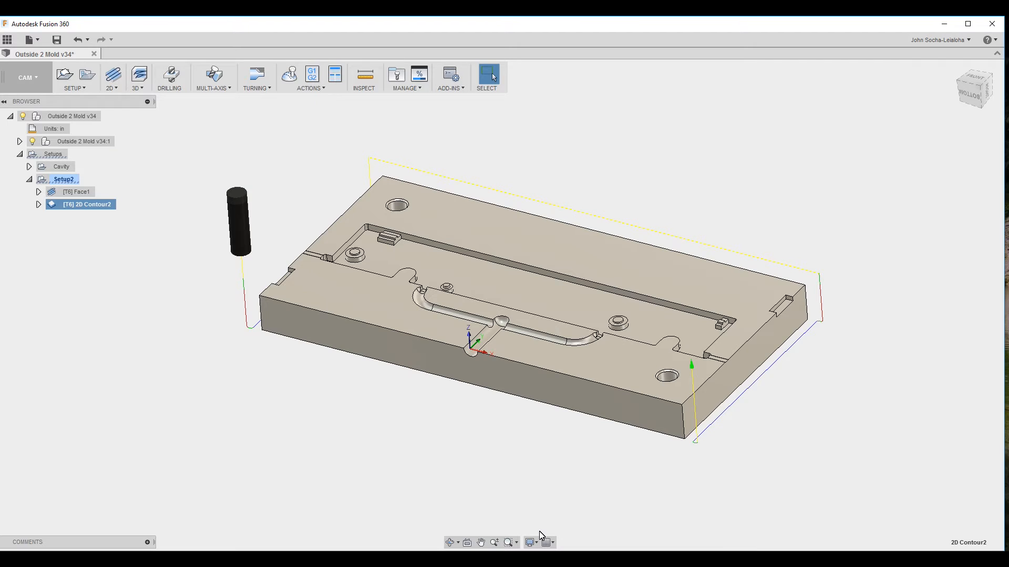
Edit the new 2D Contour to use multiple finishing passes, with 10 passes at a 0.005 in stepover.
{"action": "right_click", "coordinate": [95, 211]}
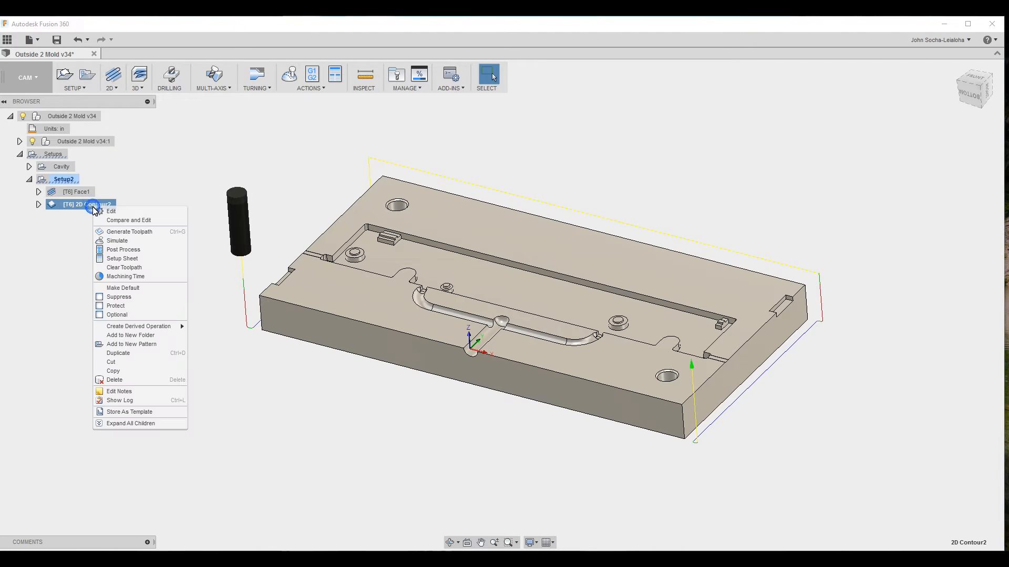
{"action": "left_click", "coordinate": [135, 215]}
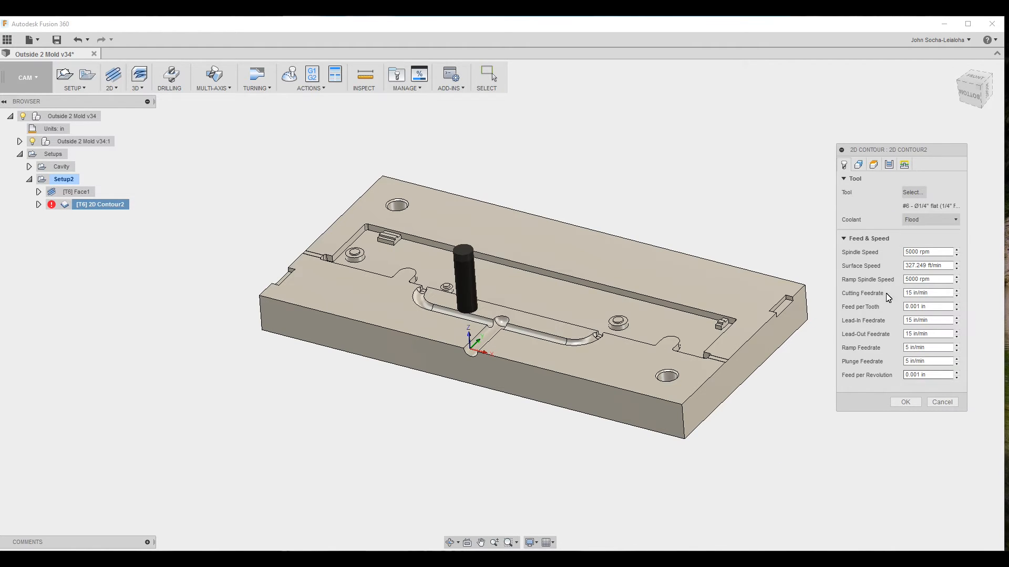
{"action": "left_click", "coordinate": [890, 167]}
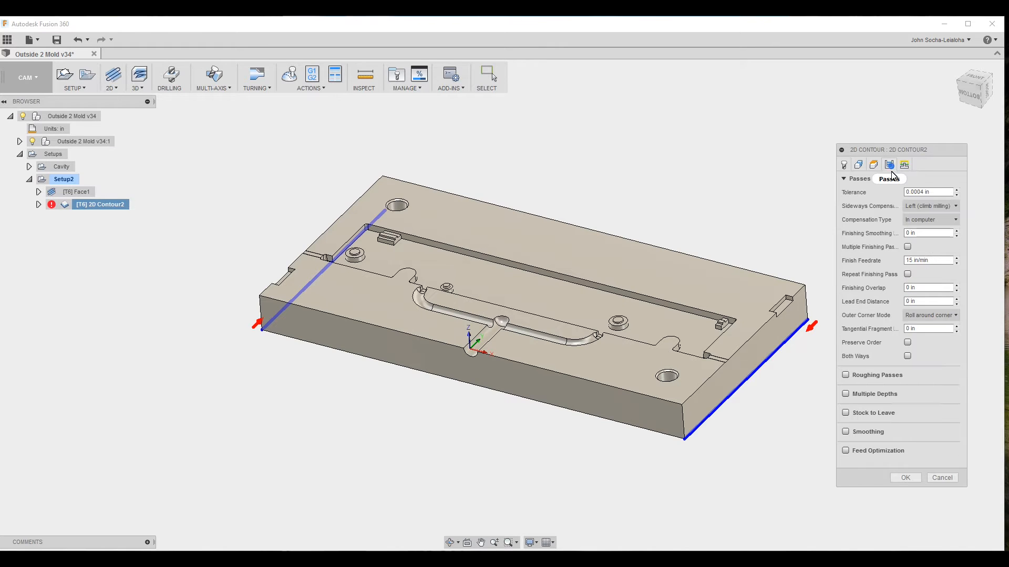
{"action": "left_click", "coordinate": [908, 247]}
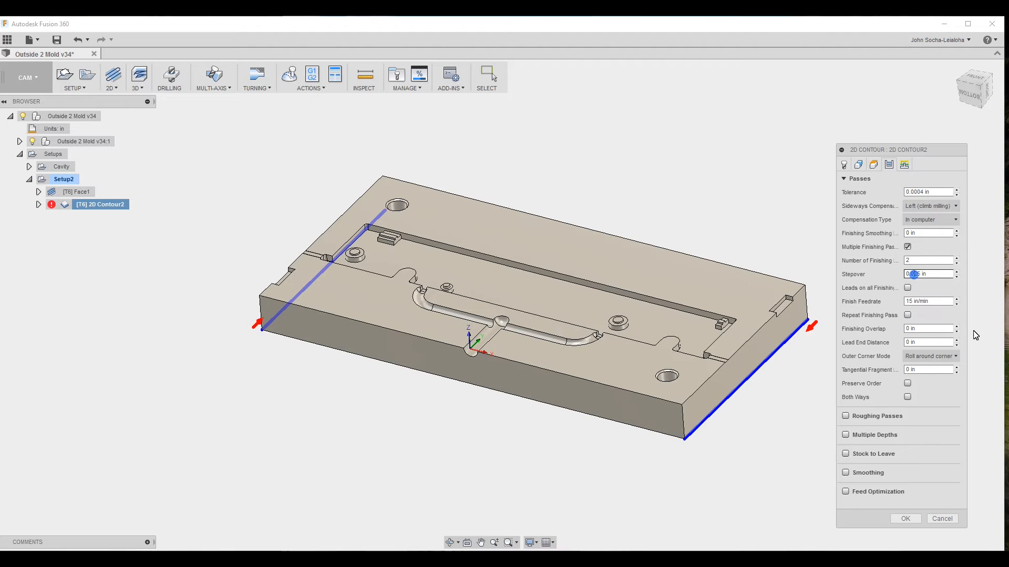
{"action": "double_click", "coordinate": [918, 261]}
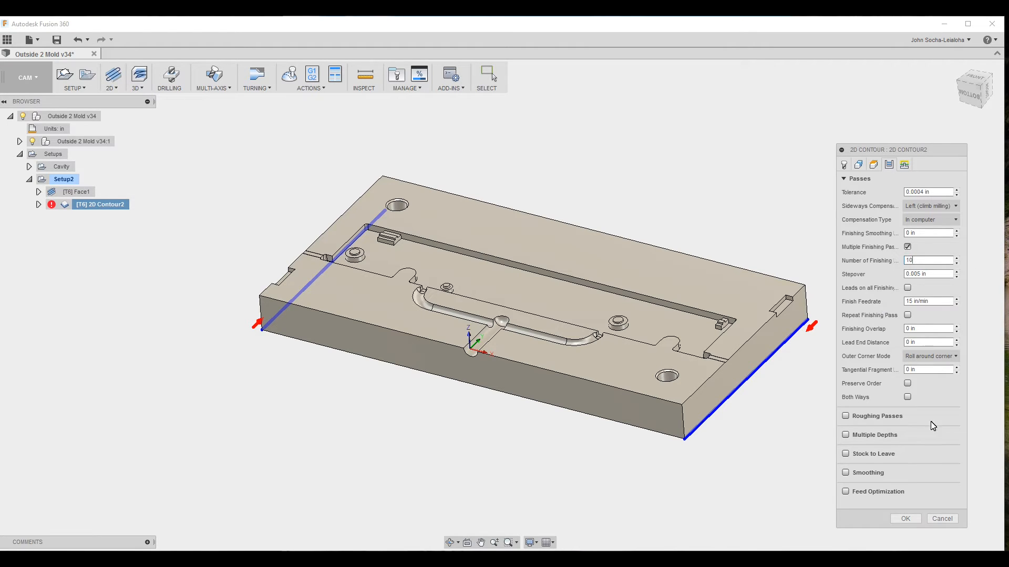
{"action": "left_click", "coordinate": [905, 519]}
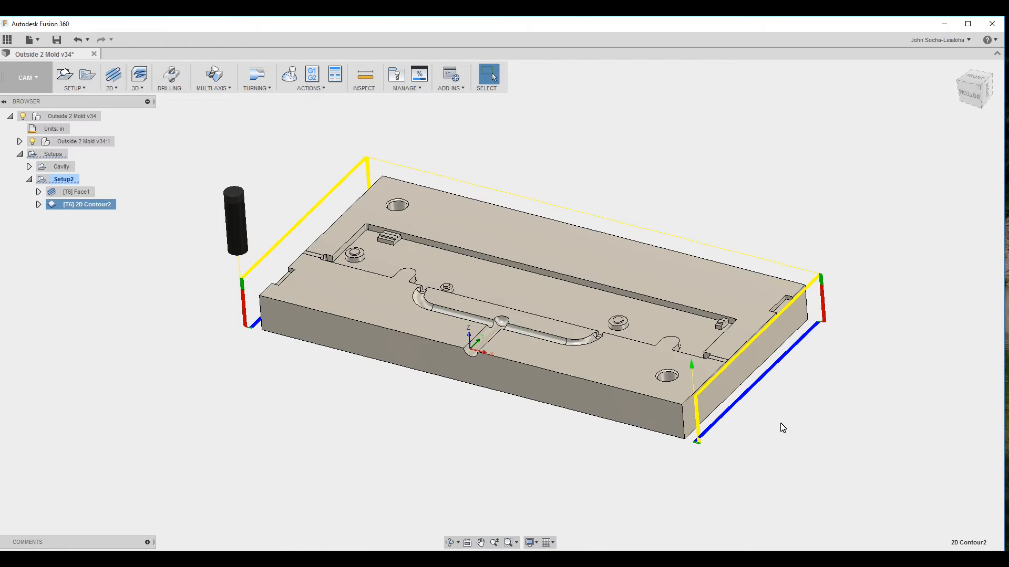
Inspect the 2D Contour's finishing passes at the block's end and simulate the operation from the start of its toolpath.
{"action": "scroll", "coordinate": [709, 435], "scroll_direction": "up", "scroll_amount": 8}
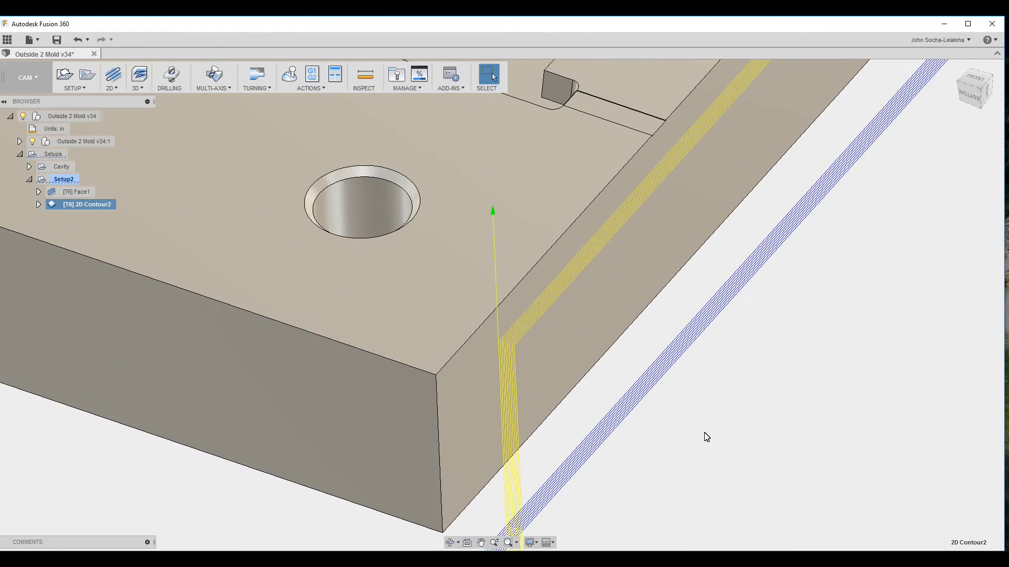
{"action": "scroll", "coordinate": [705, 433], "scroll_direction": "down", "scroll_amount": 5}
{"action": "middle_click_drag", "start_coordinate": [705, 434], "coordinate": [398, 466], "text": "shift"}
{"action": "left_click", "coordinate": [288, 76]}
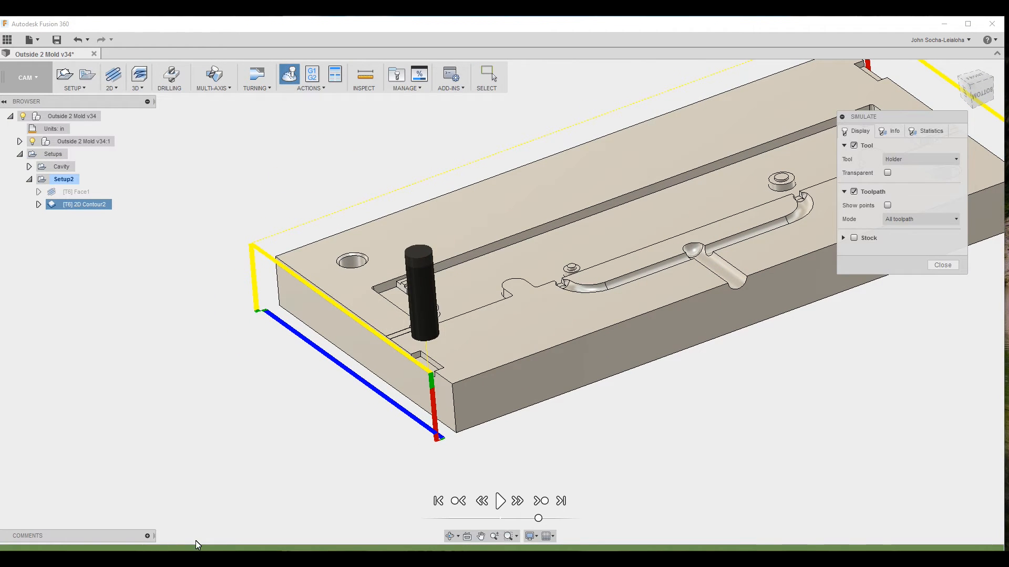
{"action": "mouse_move", "coordinate": [4, 548]}
{"action": "left_click_drag", "start_coordinate": [3, 548], "coordinate": [5, 548]}
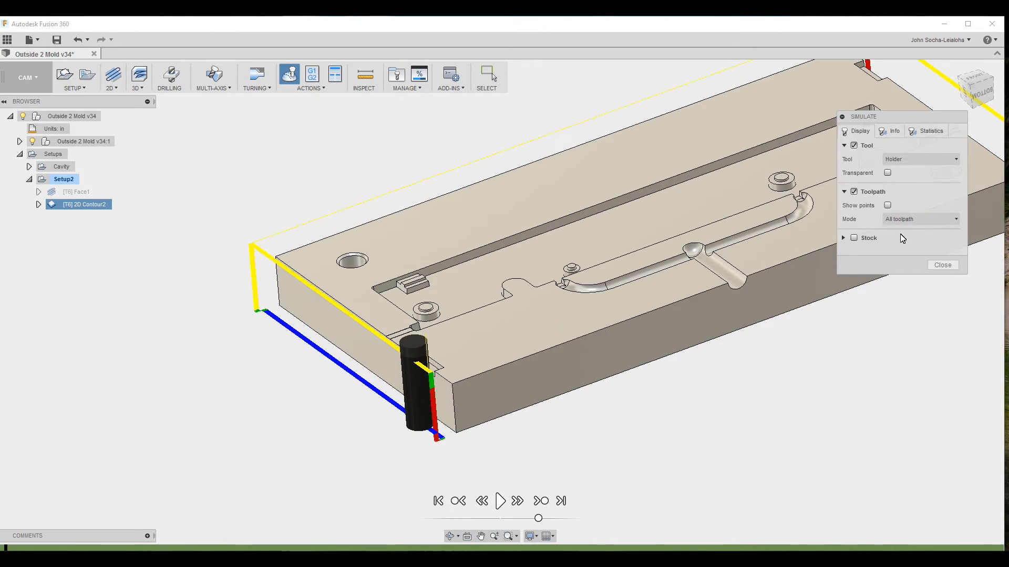
Show the stock in the simulation with Material colorization and Ceramic material, examine the cut end face, and close the simulation.
{"action": "left_click", "coordinate": [854, 238]}
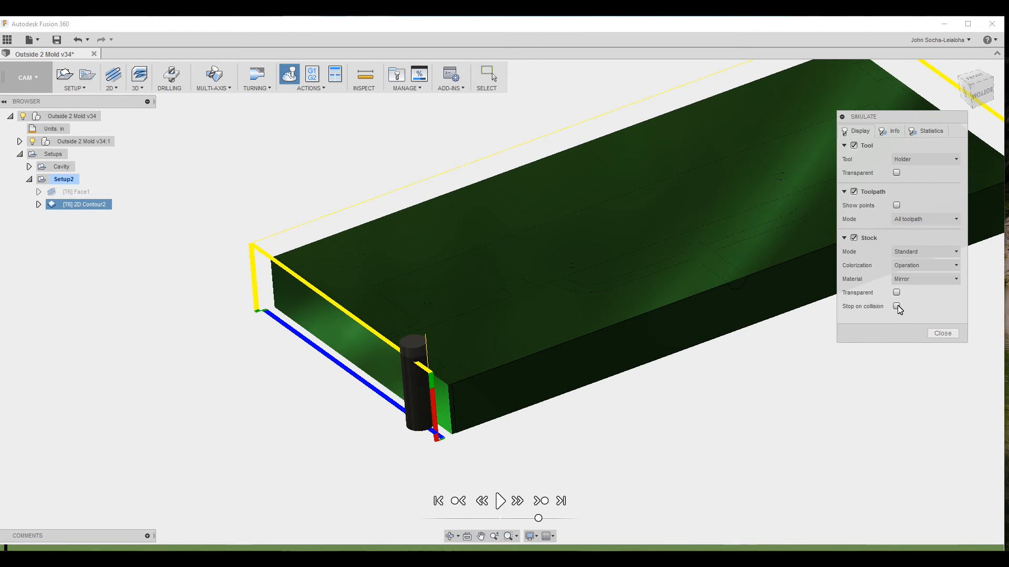
{"action": "left_click", "coordinate": [912, 281]}
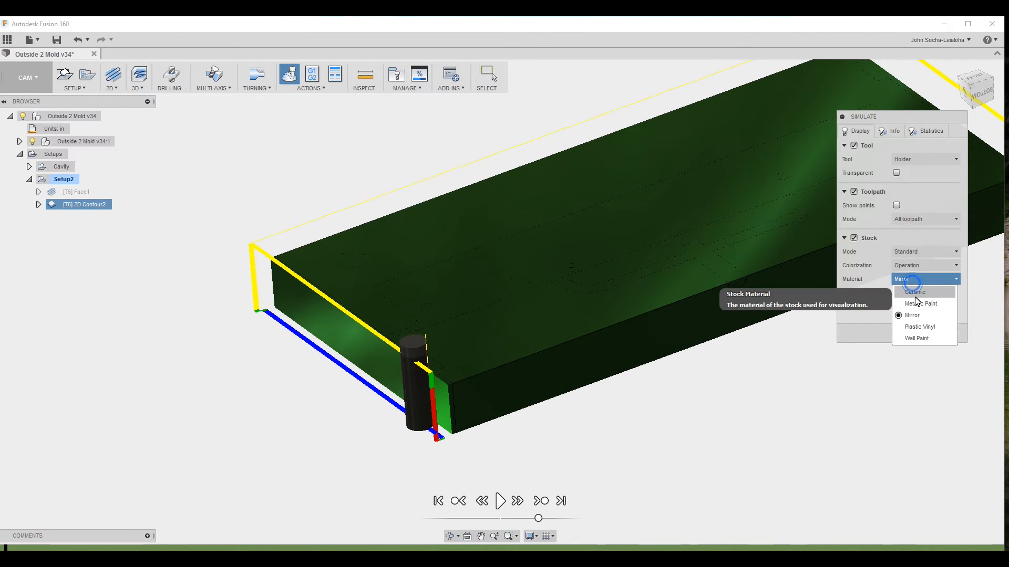
{"action": "left_click", "coordinate": [915, 293]}
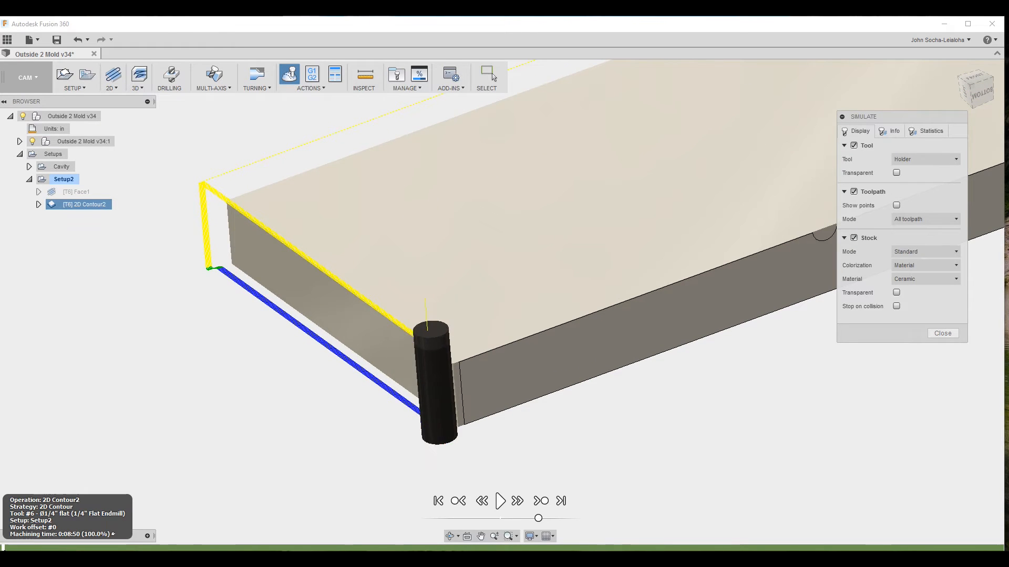
{"action": "middle_click_drag", "start_coordinate": [349, 484], "coordinate": [477, 451], "text": "shift"}
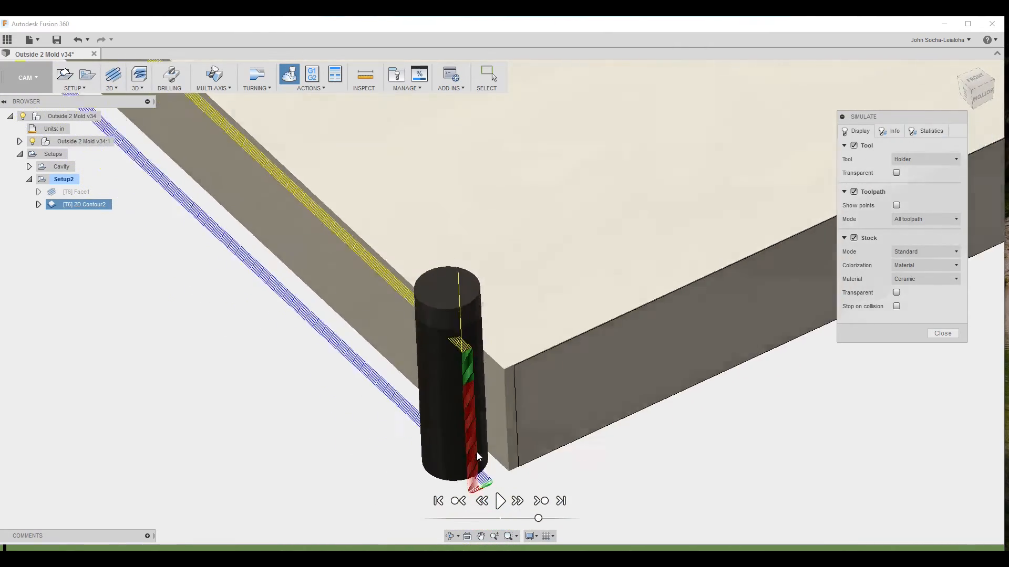
{"action": "scroll", "coordinate": [477, 451], "scroll_direction": "down", "scroll_amount": 4}
{"action": "left_click", "coordinate": [948, 334]}
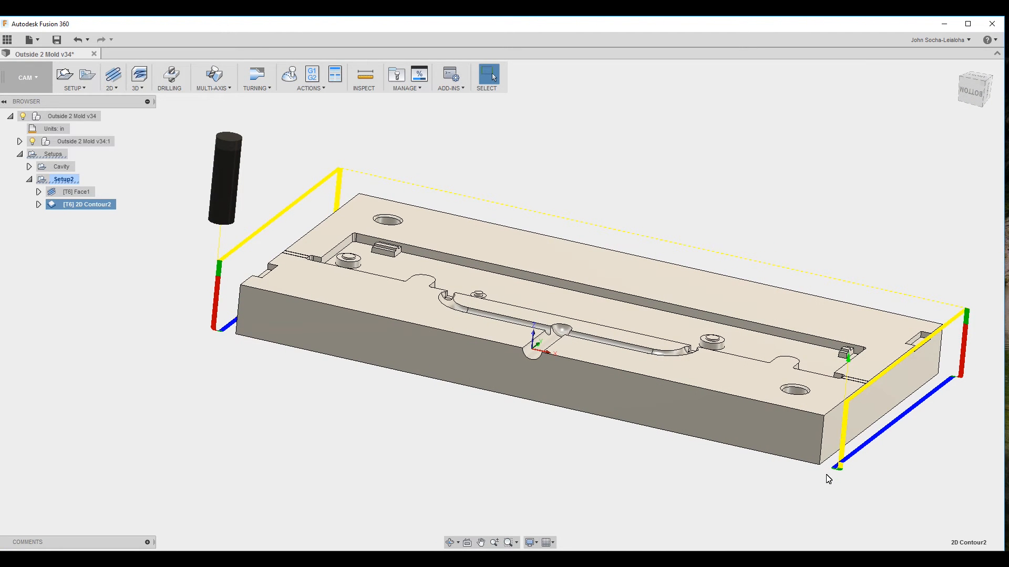
Edit the 2D Contour's heights so the bottom height is measured from the model bottom.
{"action": "middle_click_drag", "start_coordinate": [824, 479], "coordinate": [733, 420], "text": "shift"}
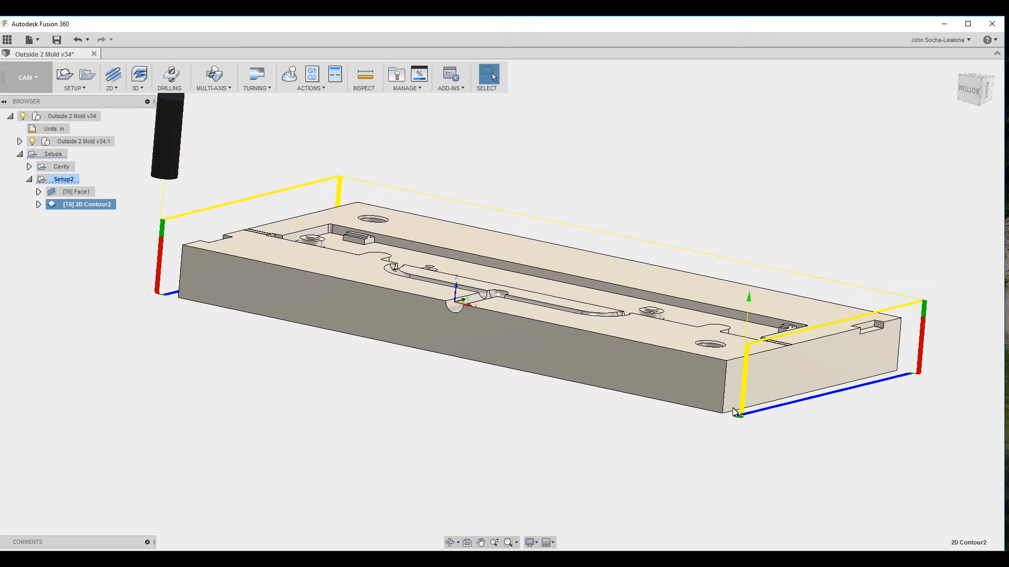
{"action": "scroll", "coordinate": [734, 416], "scroll_direction": "up", "scroll_amount": 5}
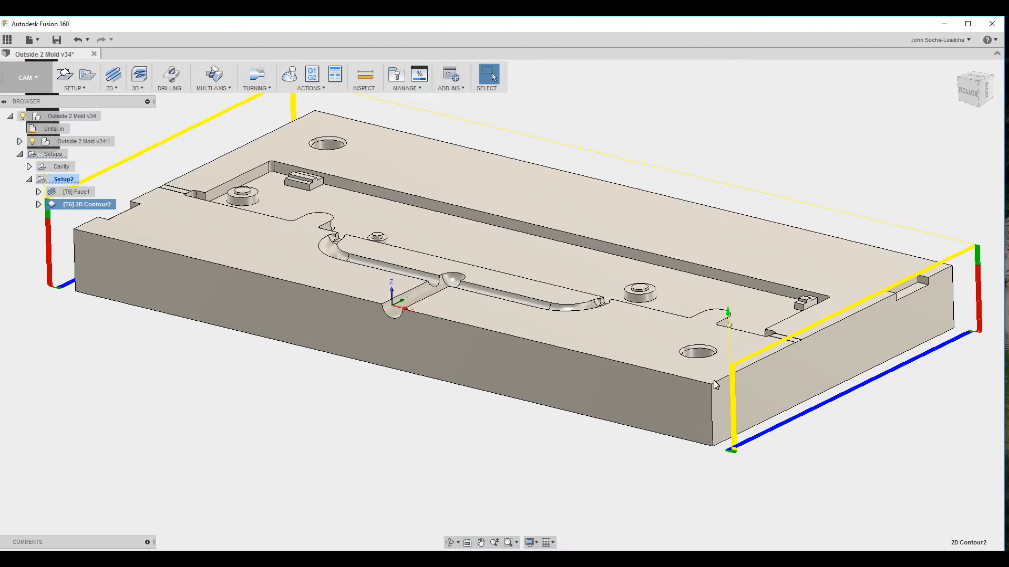
{"action": "right_click", "coordinate": [91, 205]}
{"action": "left_click", "coordinate": [107, 209]}
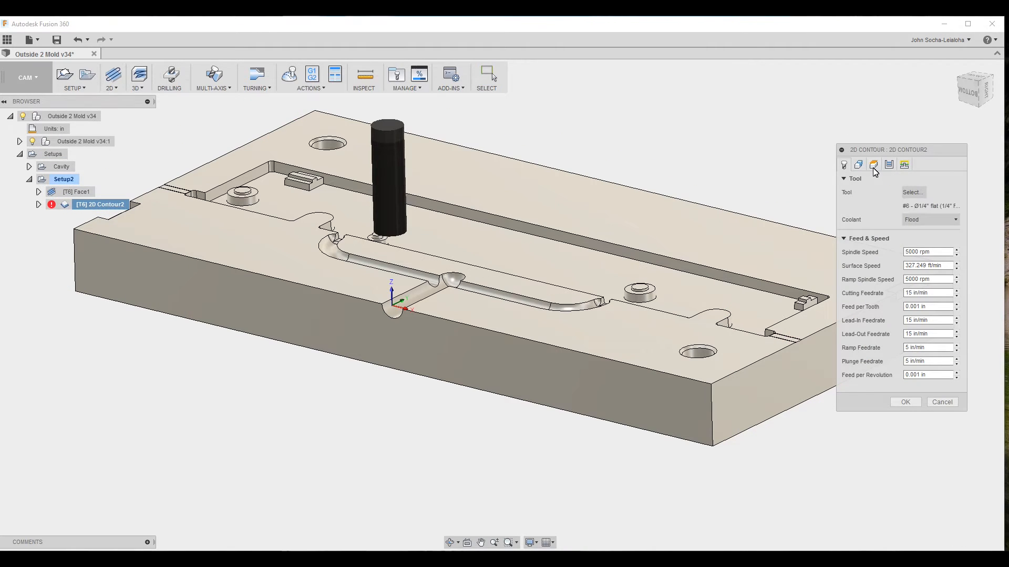
{"action": "left_click", "coordinate": [873, 167]}
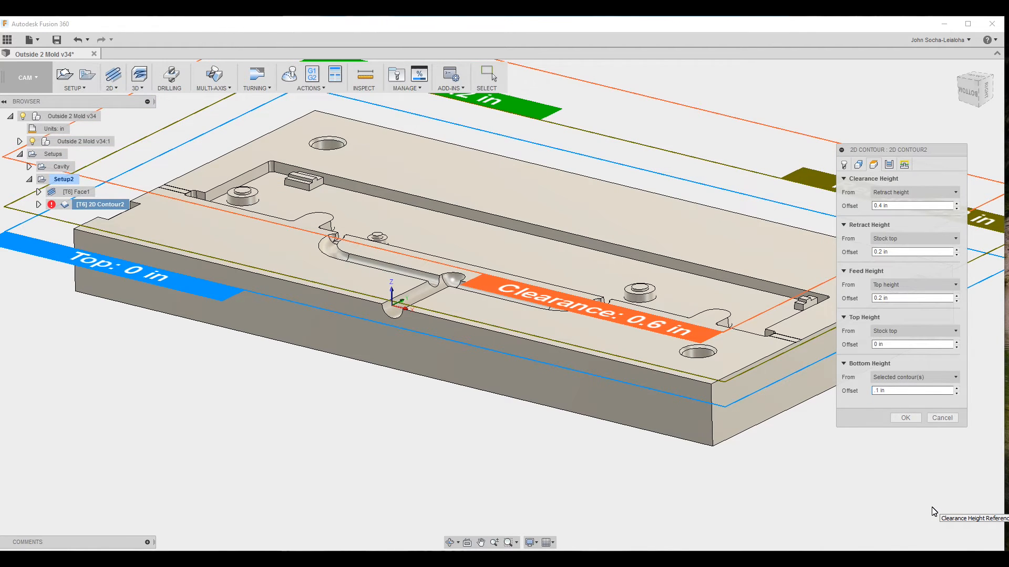
{"action": "middle_click_drag", "start_coordinate": [491, 385], "coordinate": [788, 347], "text": "shift"}
{"action": "left_click", "coordinate": [914, 377]}
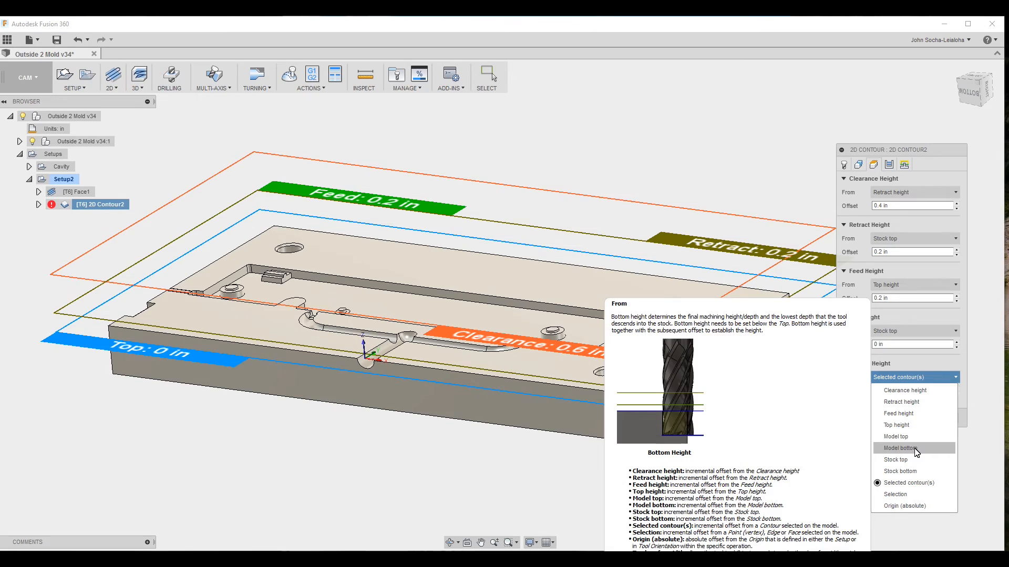
{"action": "left_click", "coordinate": [917, 449]}
{"action": "middle_click_drag", "start_coordinate": [632, 472], "coordinate": [637, 386], "text": "shift"}
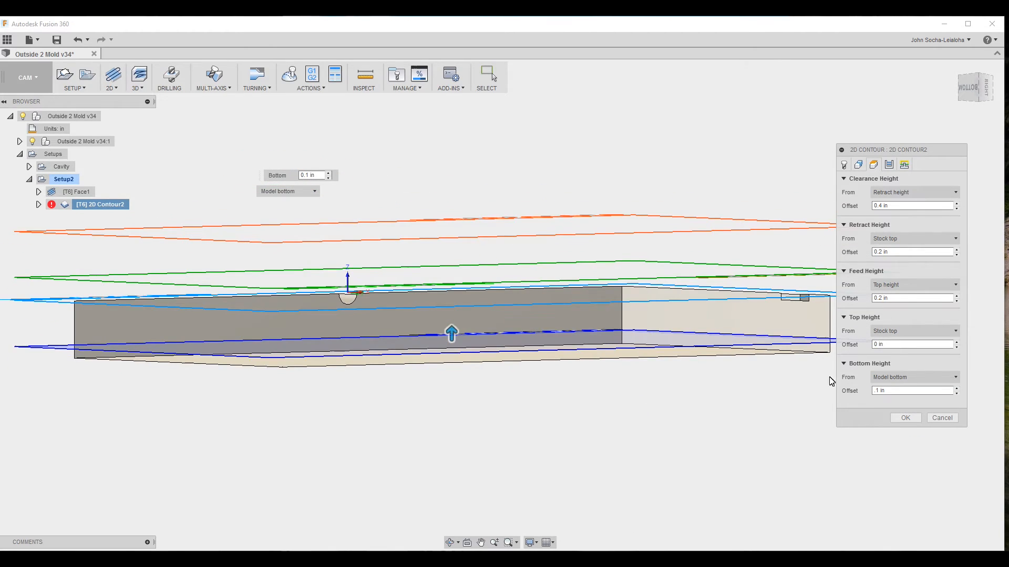
Set the 2D Contour's bottom height offset to -0.03 in and regenerate the toolpath.
{"action": "left_click", "coordinate": [893, 391]}
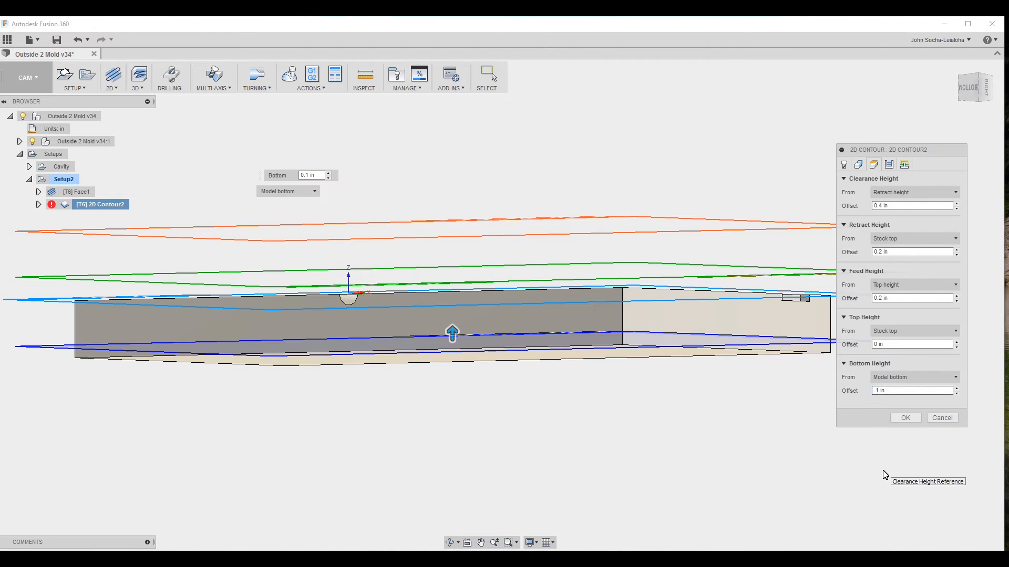
{"action": "middle_click_drag", "start_coordinate": [885, 474], "coordinate": [922, 476], "text": "shift"}
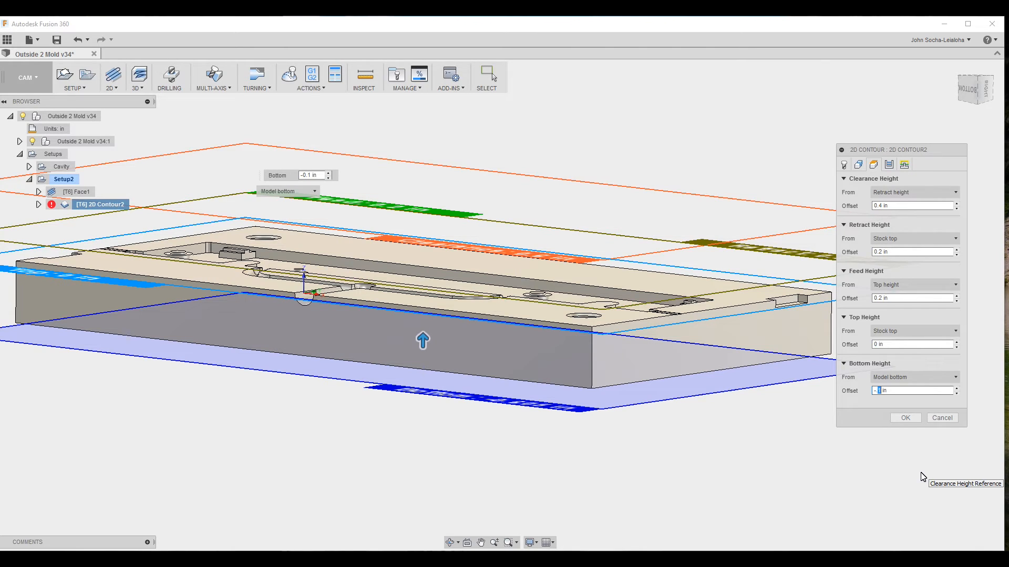
{"action": "key", "text": "Return"}
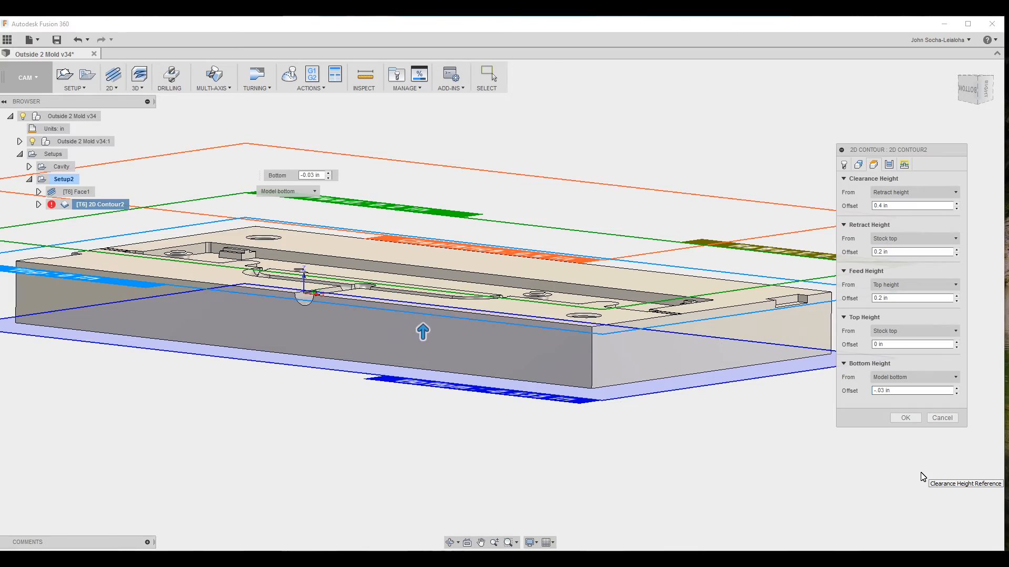
{"action": "middle_click_drag", "start_coordinate": [828, 478], "coordinate": [909, 419], "text": "shift"}
{"action": "left_click", "coordinate": [905, 418]}
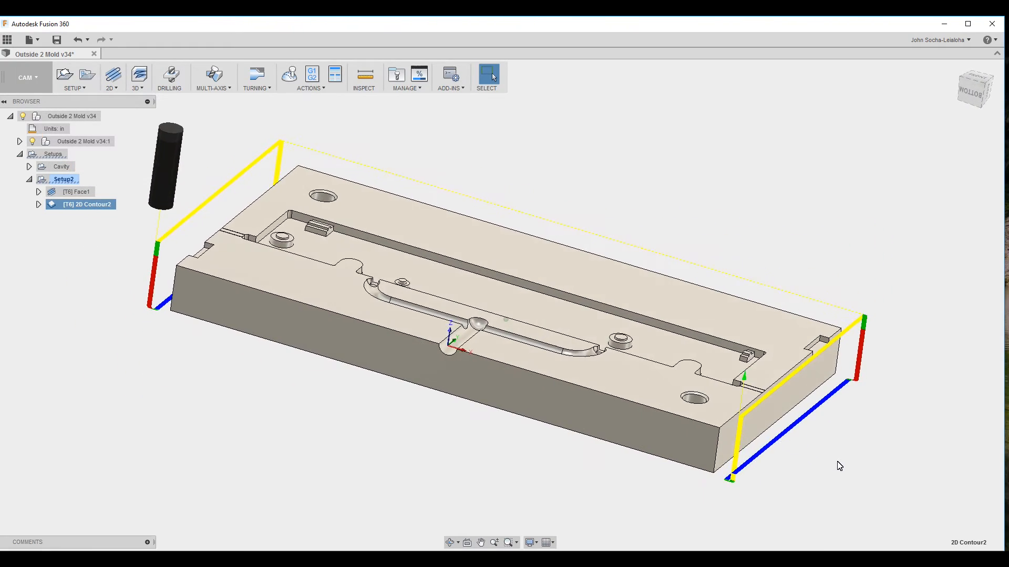
Post process the 2D Contour operation as Side Facing.tap in the SMT Strip Holder folder, replacing the existing file.
{"action": "right_click", "coordinate": [82, 206]}
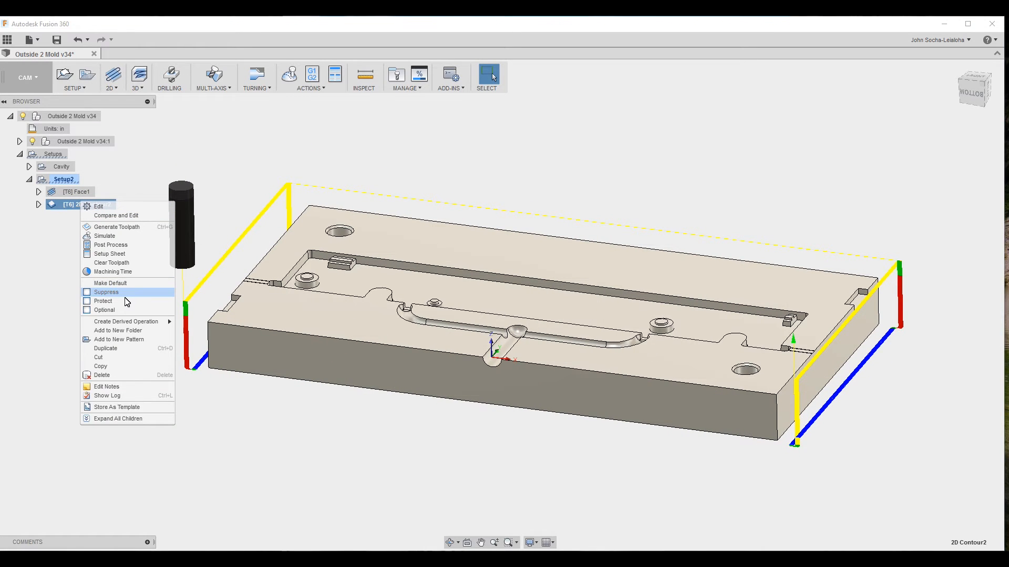
{"action": "left_click", "coordinate": [122, 249]}
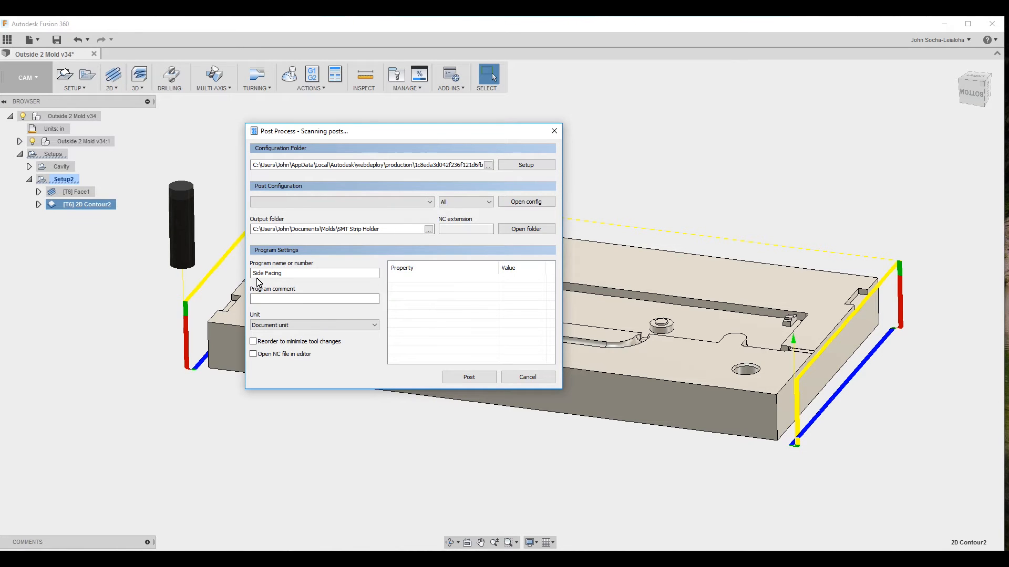
{"action": "left_click", "coordinate": [470, 380]}
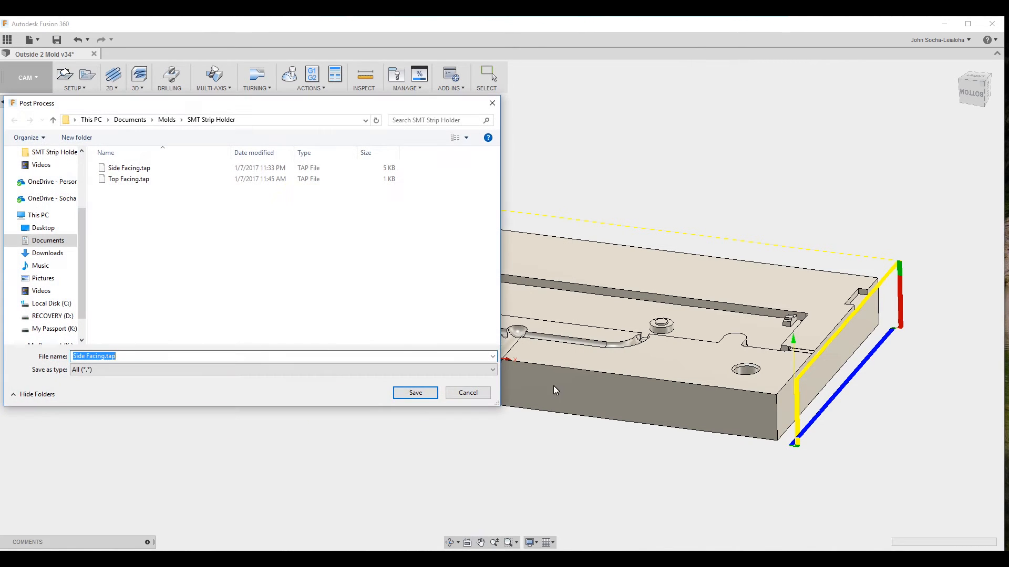
{"action": "left_click", "coordinate": [415, 393]}
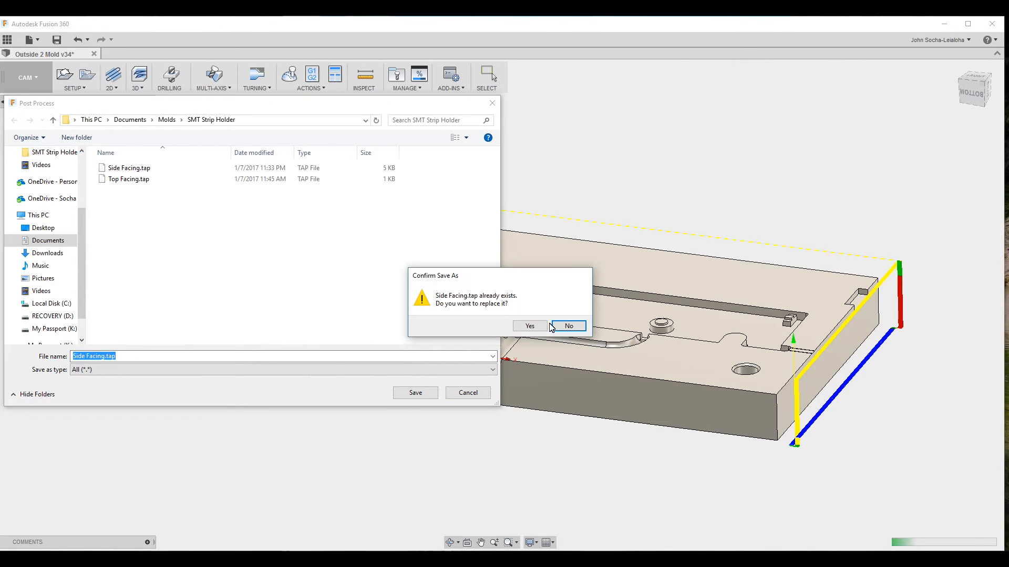
{"action": "left_click", "coordinate": [534, 325]}
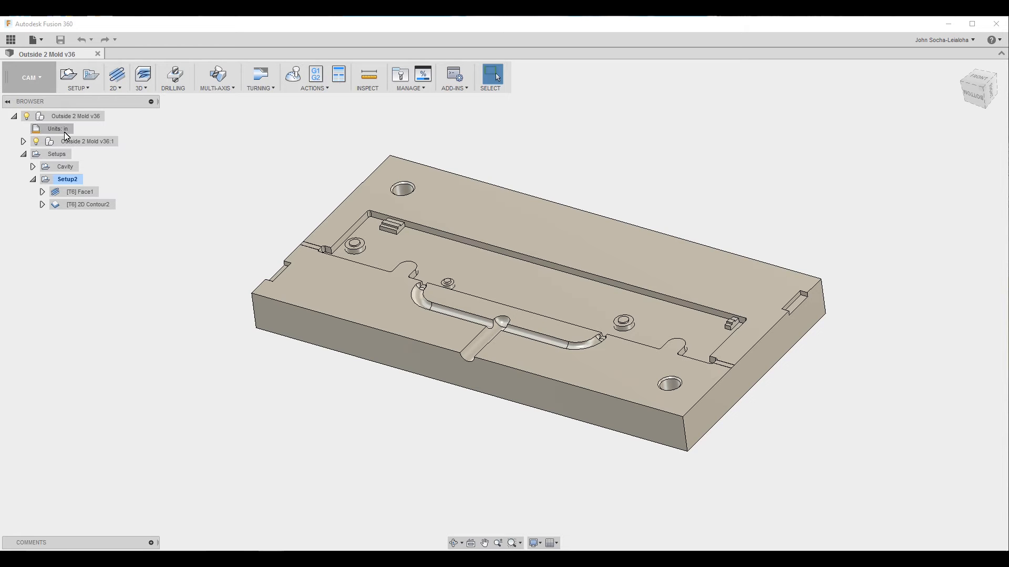
Set the Face1 operation's stock offset to 0 and regenerate its toolpath.
{"action": "left_click", "coordinate": [84, 191]}
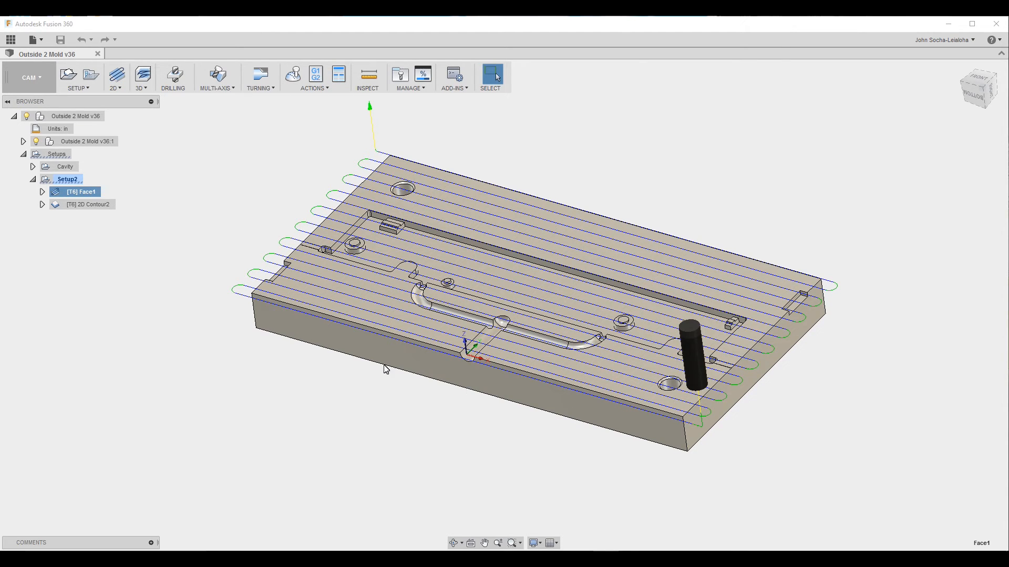
{"action": "right_click", "coordinate": [91, 193]}
{"action": "left_click", "coordinate": [108, 197]}
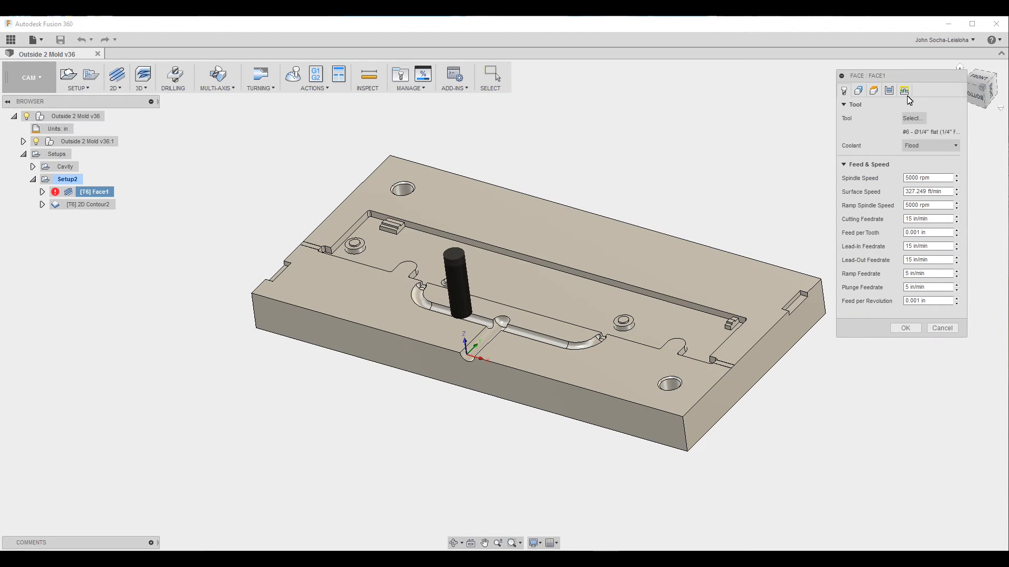
{"action": "left_click", "coordinate": [888, 91]}
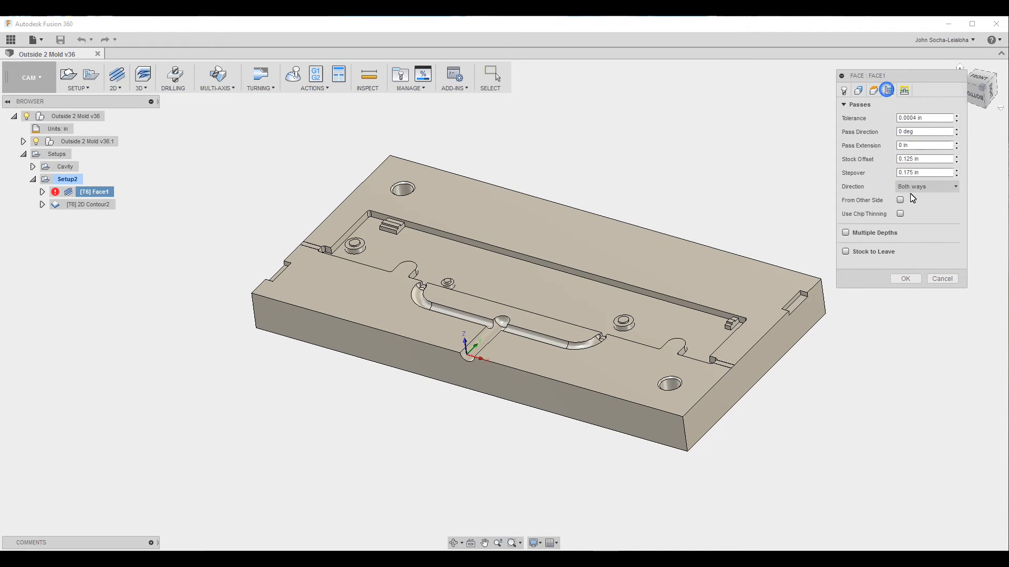
{"action": "left_click", "coordinate": [925, 158]}
{"action": "type", "text": "0"}
{"action": "left_click", "coordinate": [906, 279]}
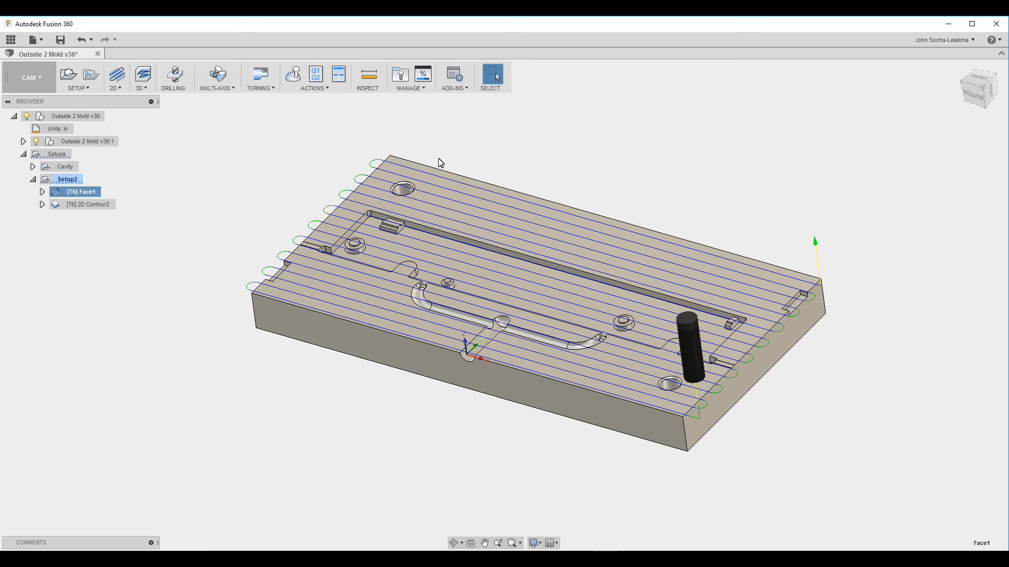
Edit Setup2's fixed size stock box to a depth (Y) of 3.1 in.
{"action": "left_click", "coordinate": [69, 184]}
{"action": "right_click", "coordinate": [70, 185]}
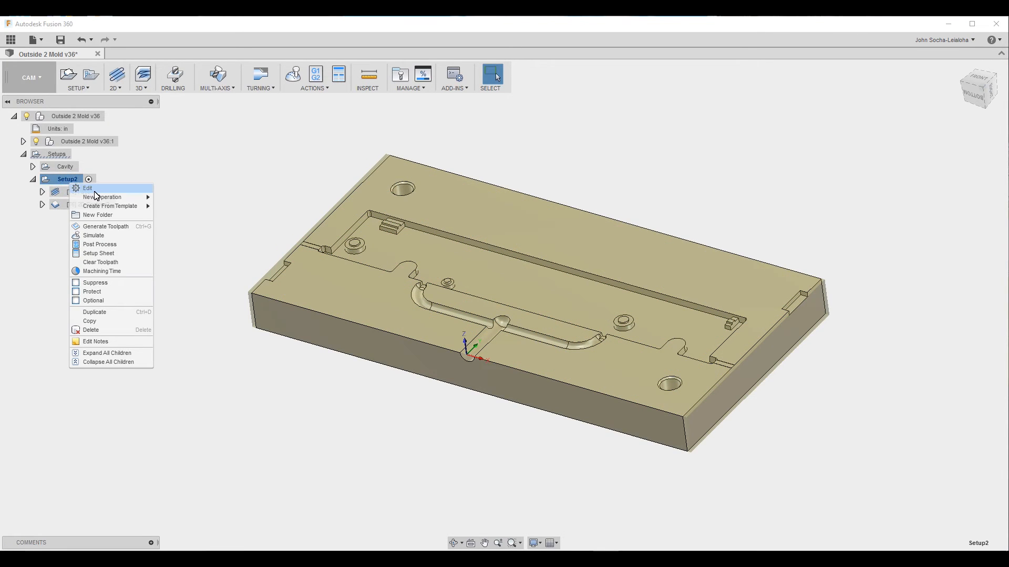
{"action": "left_click", "coordinate": [90, 188]}
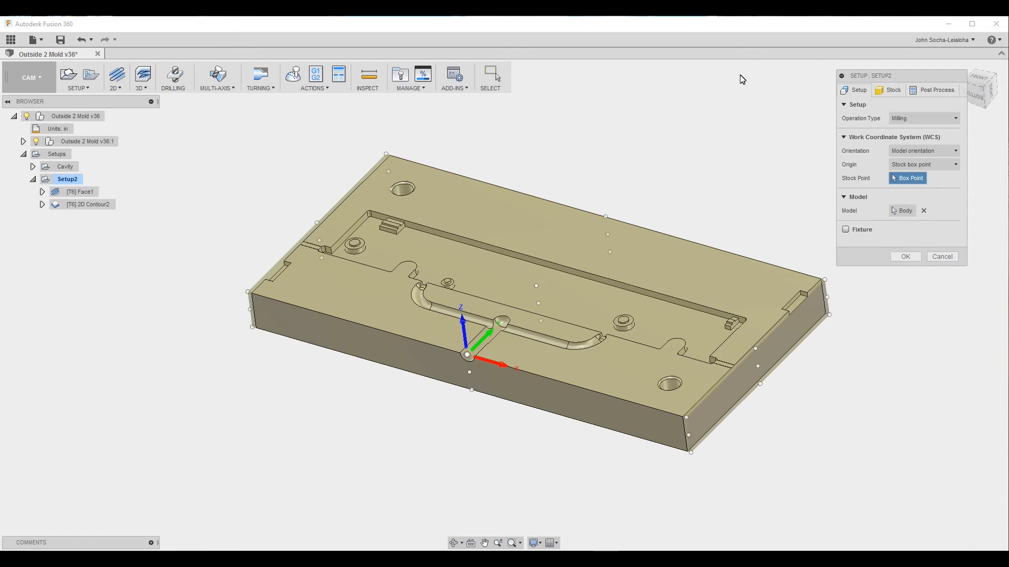
{"action": "left_click", "coordinate": [886, 89]}
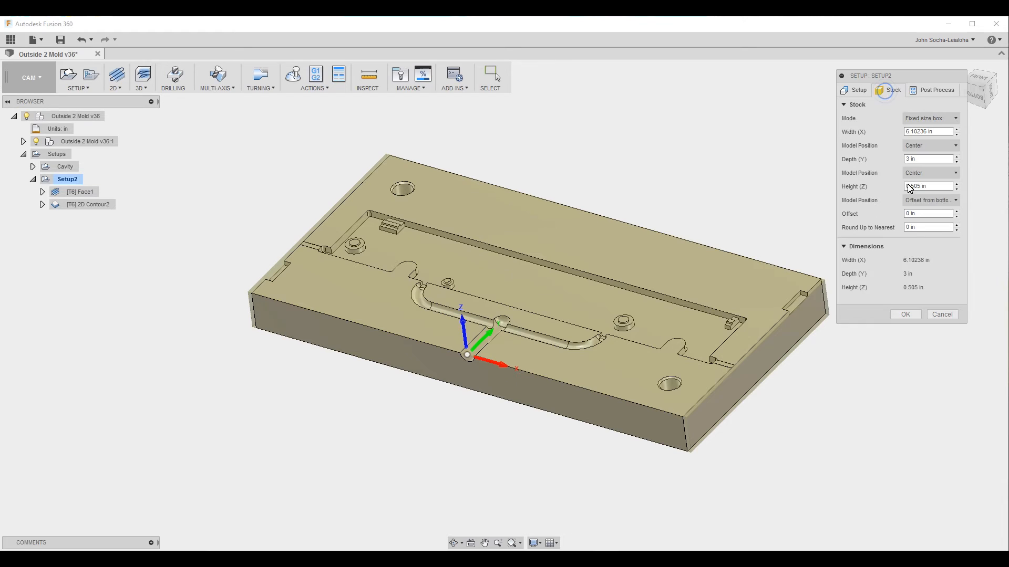
{"action": "left_click", "coordinate": [909, 159]}
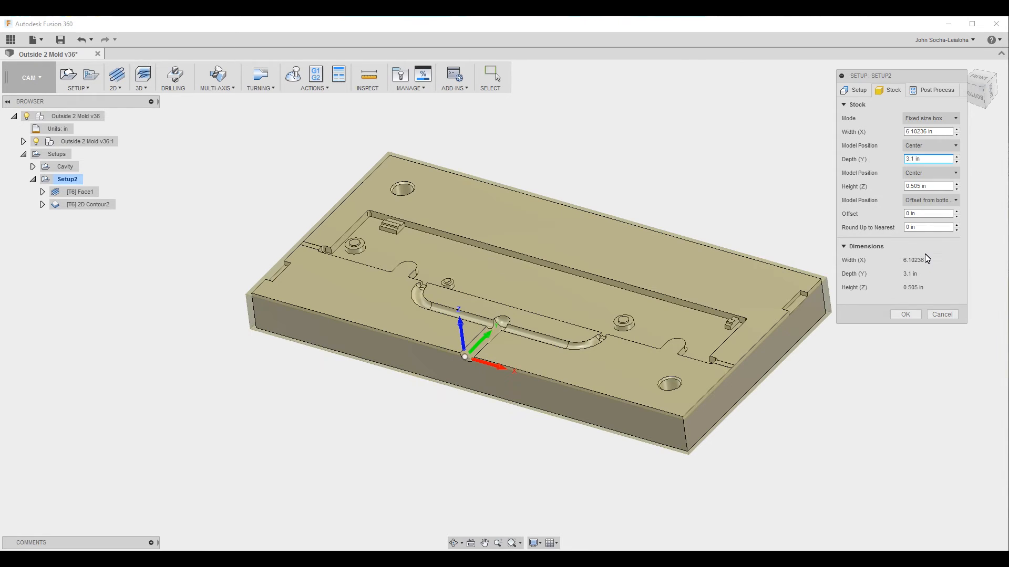
Set Setup2's depth (Y) model position to offset from the back side (+Y) with an offset of 0.
{"action": "left_click", "coordinate": [927, 174]}
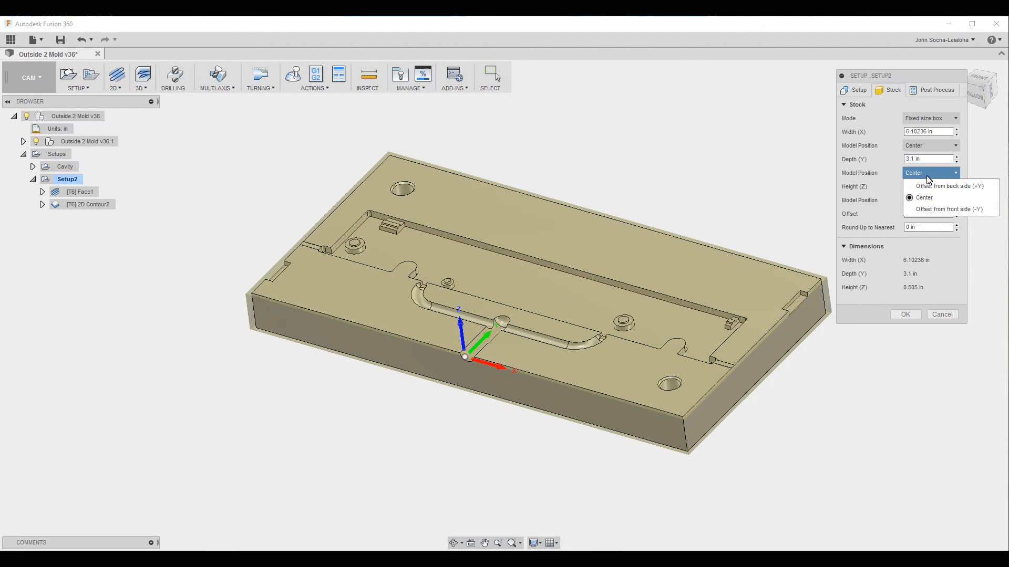
{"action": "left_click", "coordinate": [930, 186]}
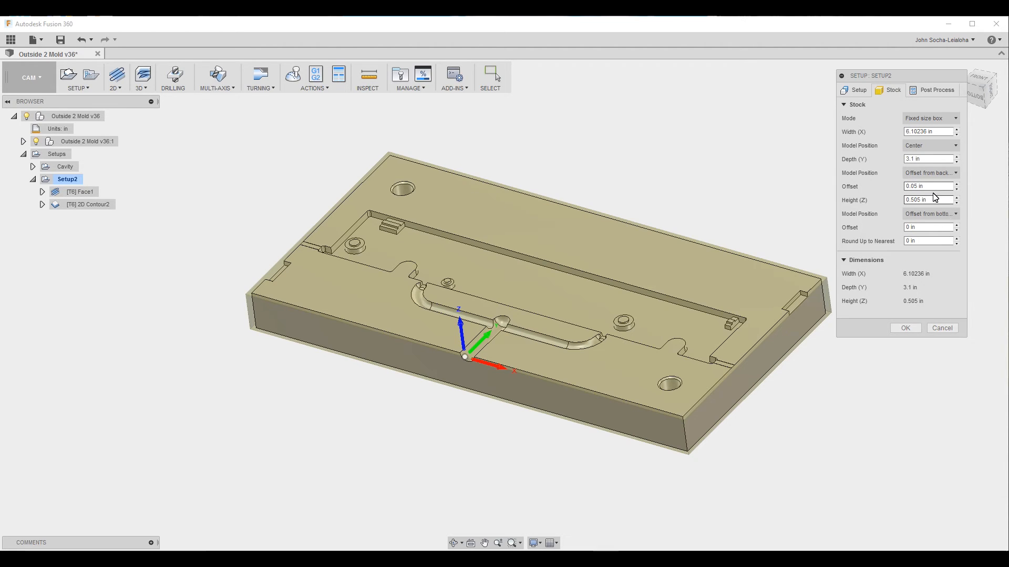
{"action": "double_click", "coordinate": [933, 187]}
{"action": "type", "text": "0"}
{"action": "key", "text": "Tab"}
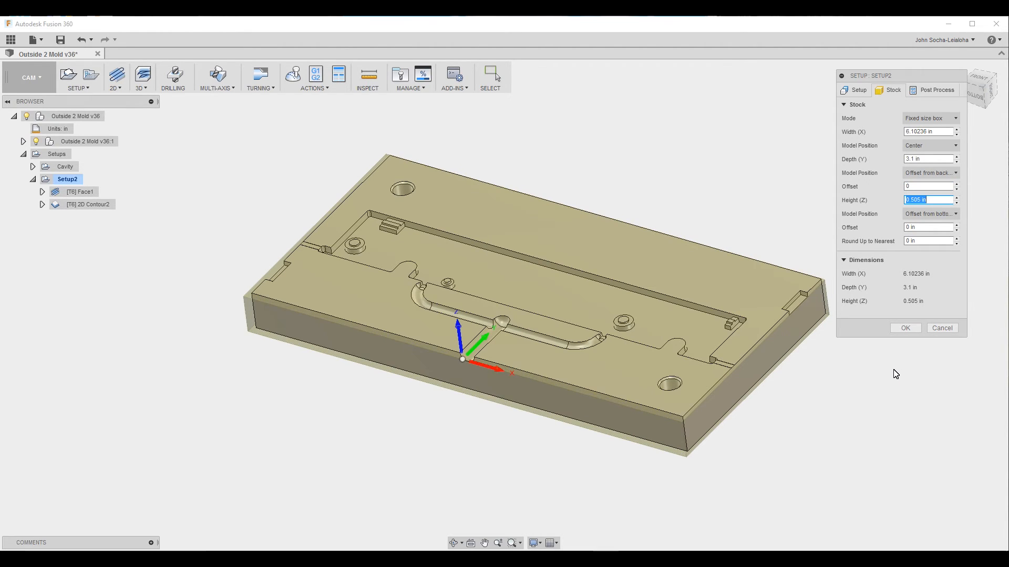
Switch the depth (Y) model position to offset from the front side (-Y) and apply the Setup2 changes.
{"action": "left_click", "coordinate": [927, 170]}
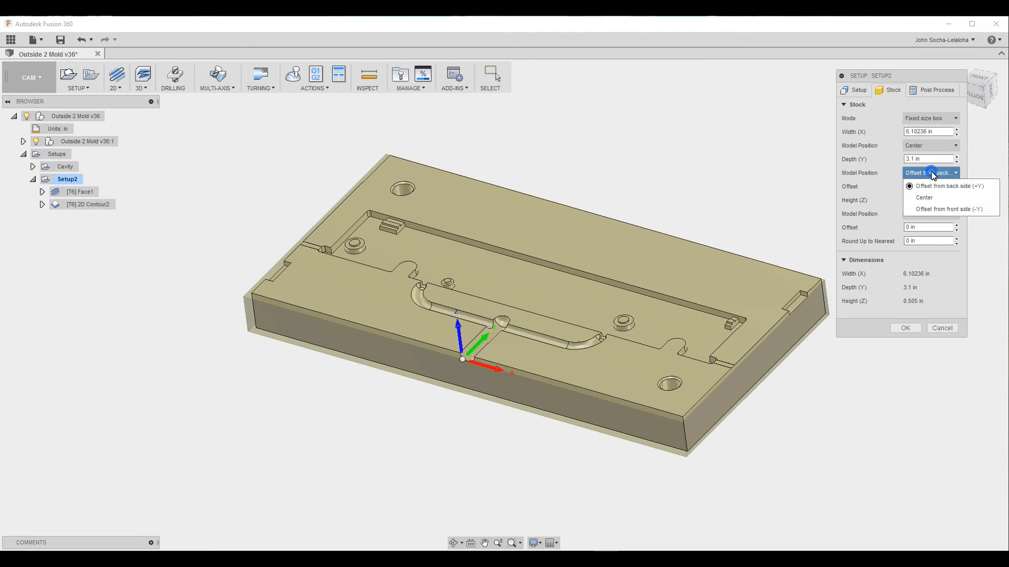
{"action": "left_click", "coordinate": [941, 209]}
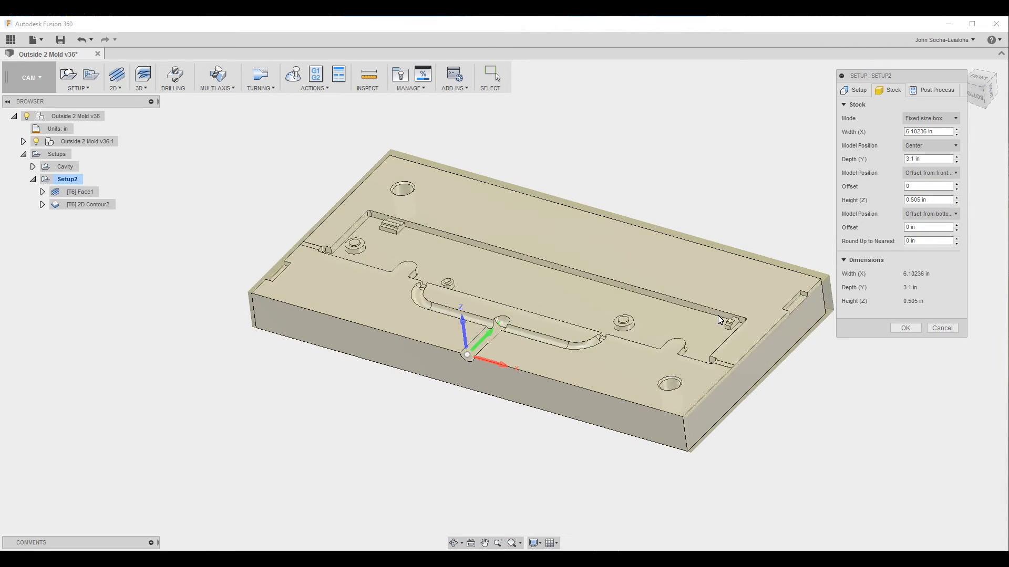
{"action": "left_click", "coordinate": [905, 328]}
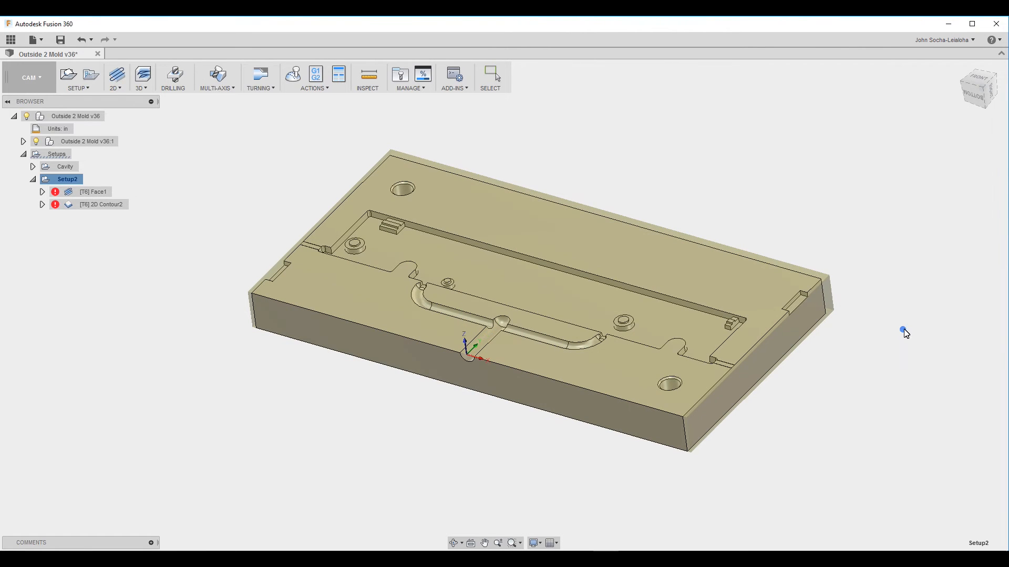
Regenerate the outdated Face1 toolpath in Setup2.
{"action": "left_click", "coordinate": [74, 193]}
{"action": "left_click", "coordinate": [66, 179]}
{"action": "left_click", "coordinate": [84, 193]}
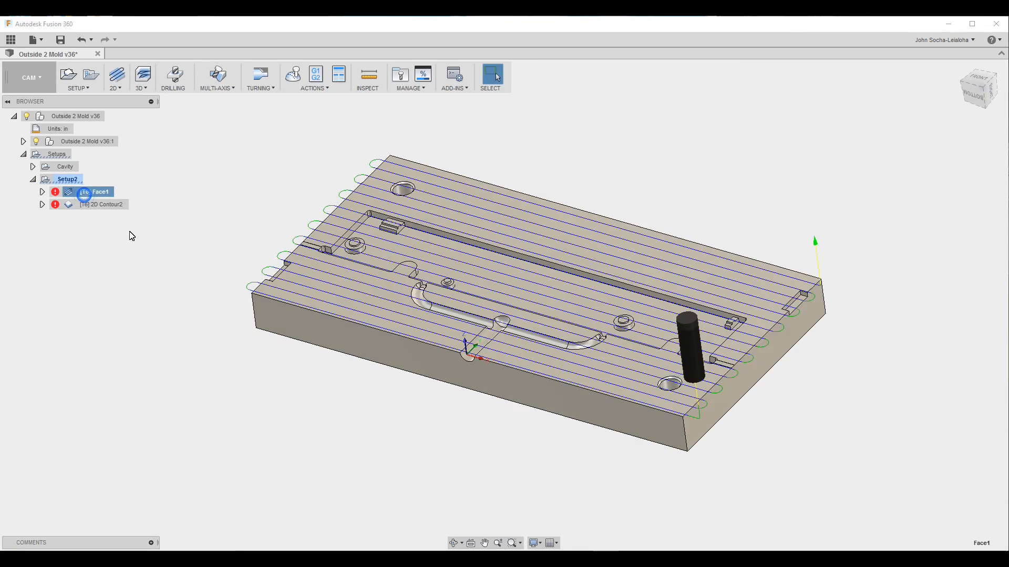
{"action": "key", "text": "ctrl+g"}
Open the simulation of the Face1 operation, examine the tool and passes along the block's edges, and close it.
{"action": "middle_click_drag", "start_coordinate": [269, 203], "coordinate": [753, 382], "text": "shift"}
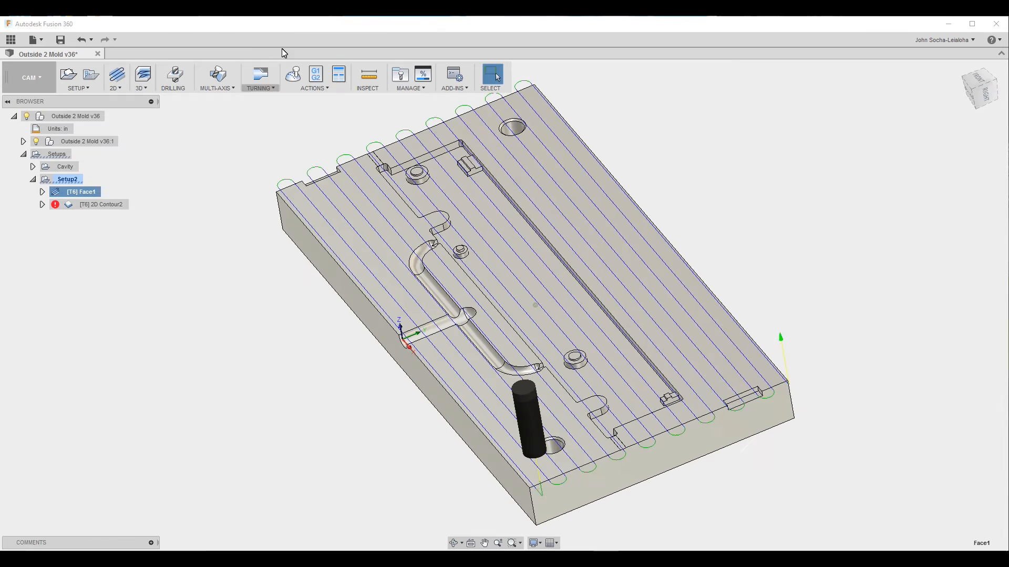
{"action": "left_click", "coordinate": [292, 79]}
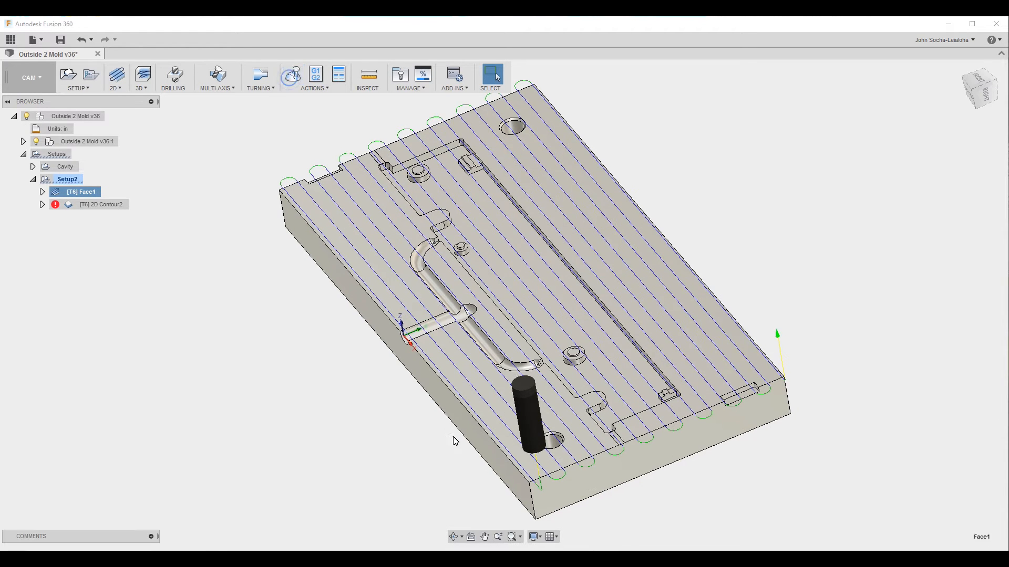
{"action": "left_click", "coordinate": [535, 482]}
{"action": "middle_click_drag", "start_coordinate": [600, 492], "coordinate": [496, 450], "text": "shift"}
{"action": "scroll", "coordinate": [497, 450], "scroll_direction": "up", "scroll_amount": 1}
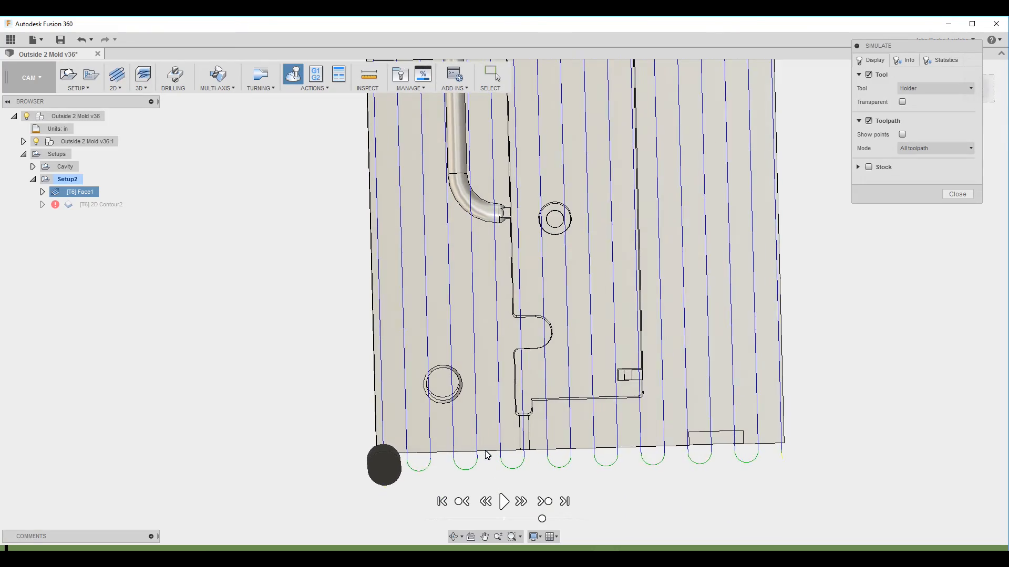
{"action": "middle_click_drag", "start_coordinate": [496, 447], "coordinate": [560, 414], "text": "shift"}
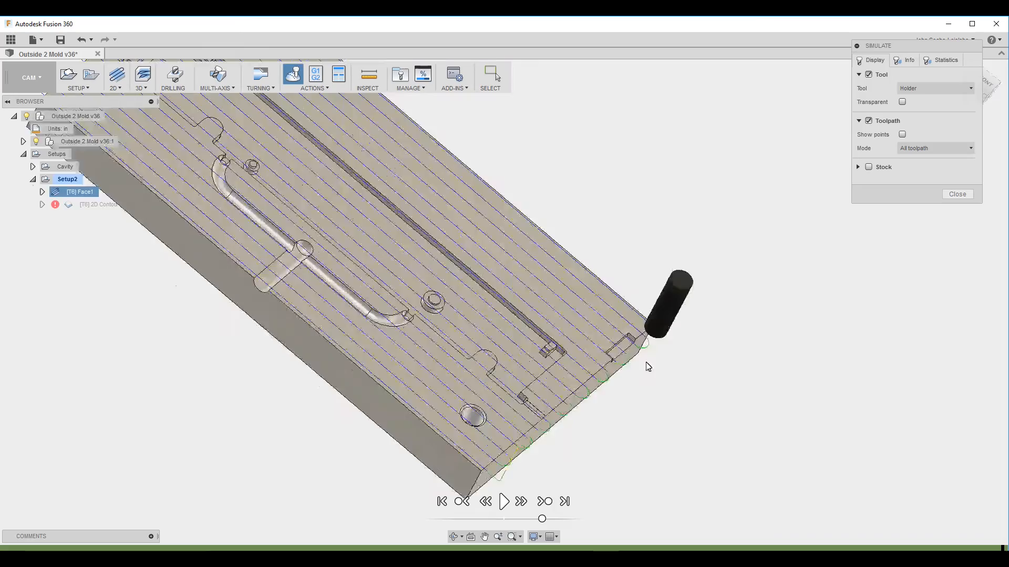
{"action": "left_click", "coordinate": [954, 194]}
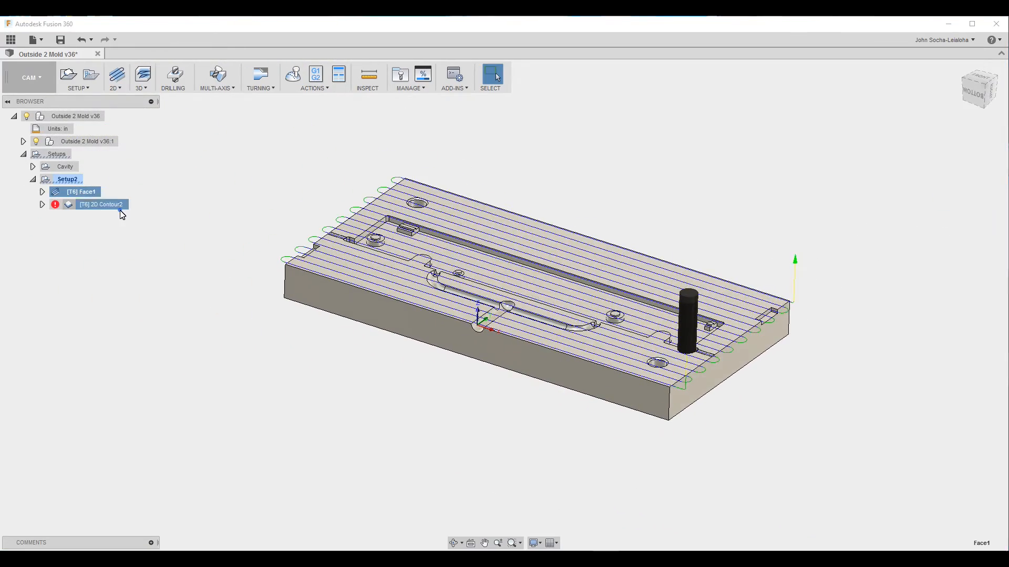
Regenerate the outdated 2D Contour2 toolpath and clear the selection of operations.
{"action": "left_click", "coordinate": [120, 205]}
{"action": "left_click", "coordinate": [93, 193]}
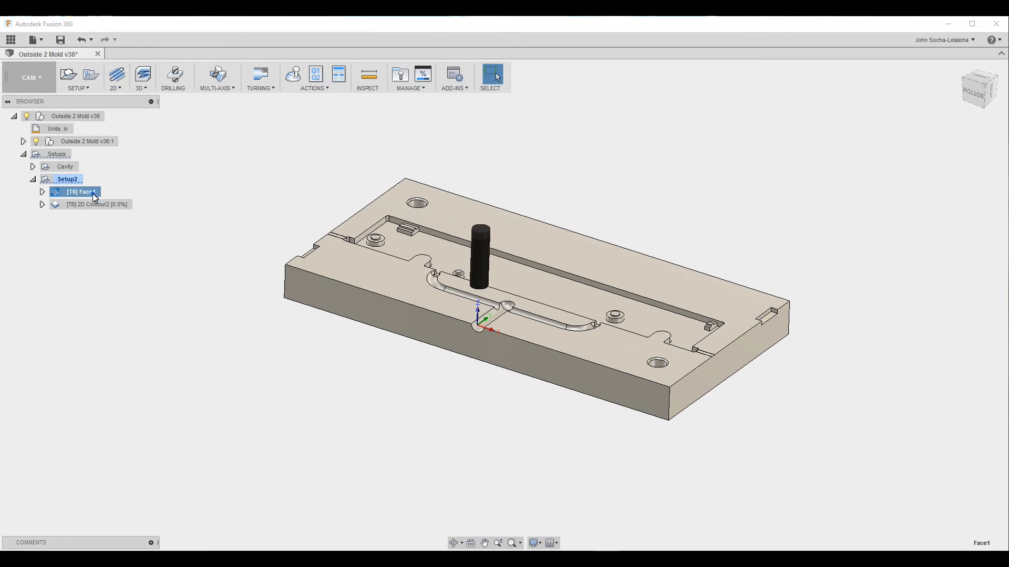
{"action": "left_click", "coordinate": [218, 203]}
{"action": "middle_click_drag", "start_coordinate": [356, 285], "coordinate": [345, 313], "text": "shift"}
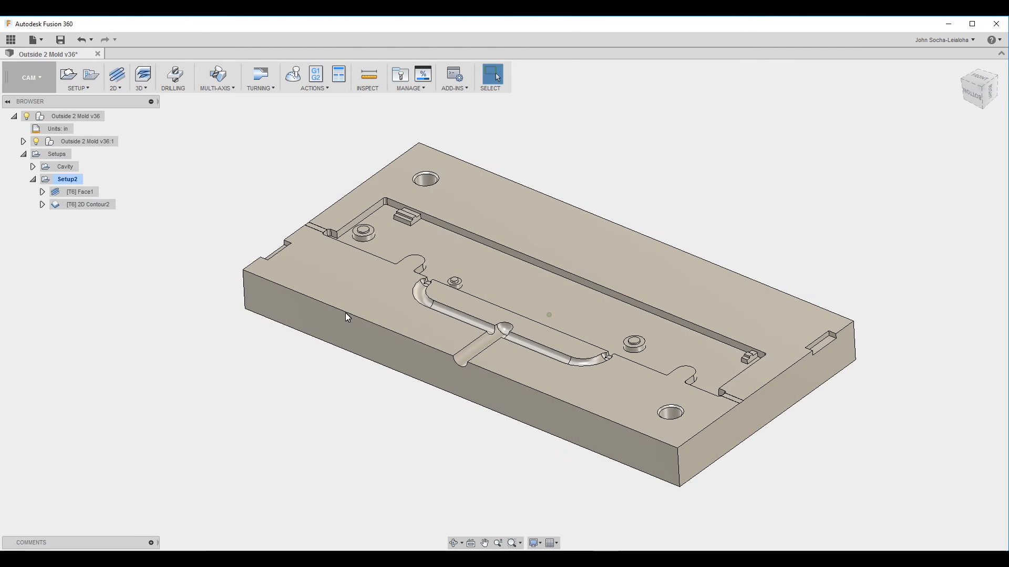